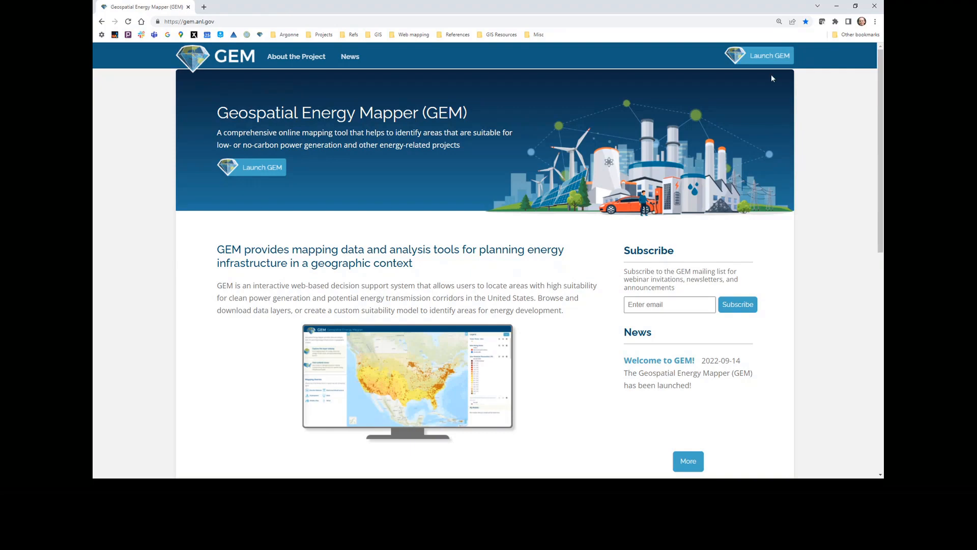
- Launch the GEM mapping tool and load the Solar mapping theme onto the United States map
left_click(764, 56)
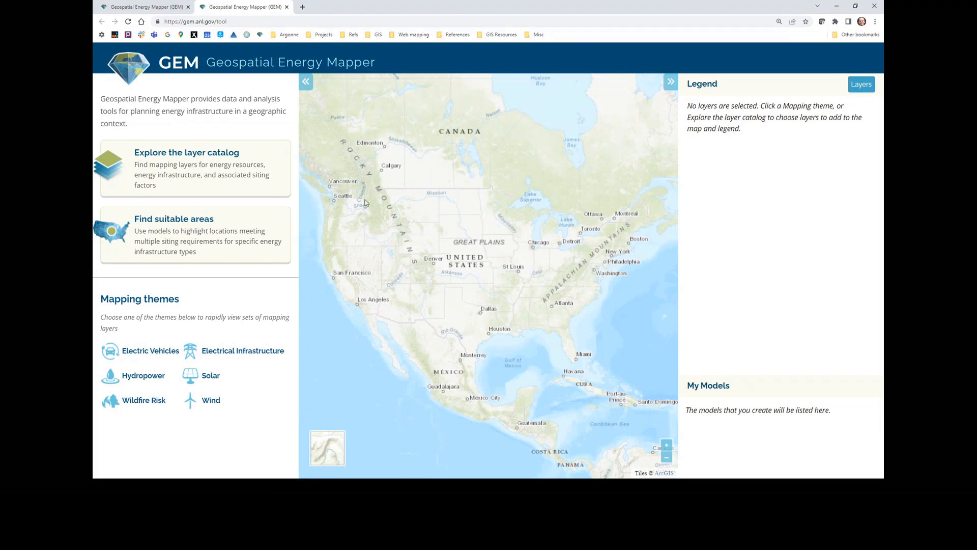
scroll(551, 267, "down", 1)
scroll(509, 249, "up", 2)
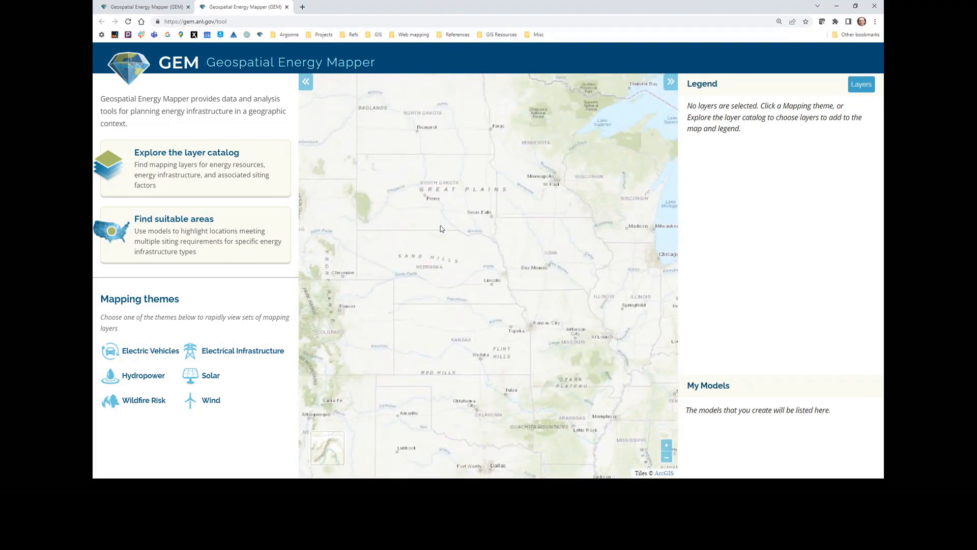
scroll(484, 292, "down", 1)
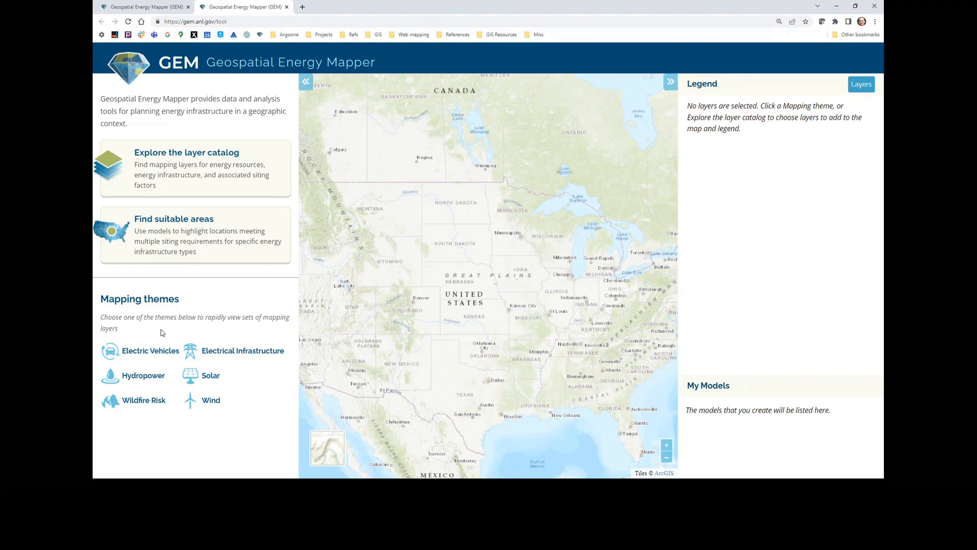
left_click(212, 379)
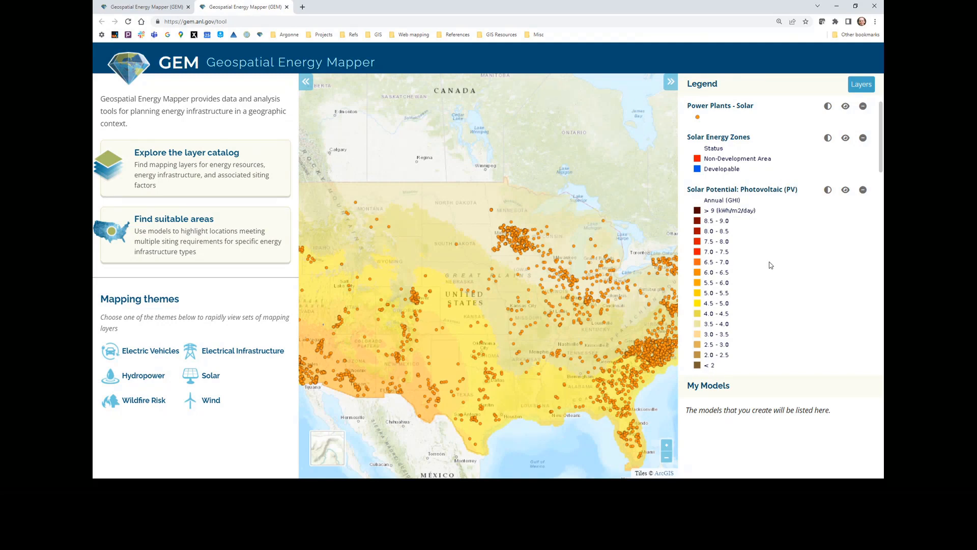
- Collapse both side panels to widen the map and view the solar layers over the southwestern and central United States
left_click(305, 83)
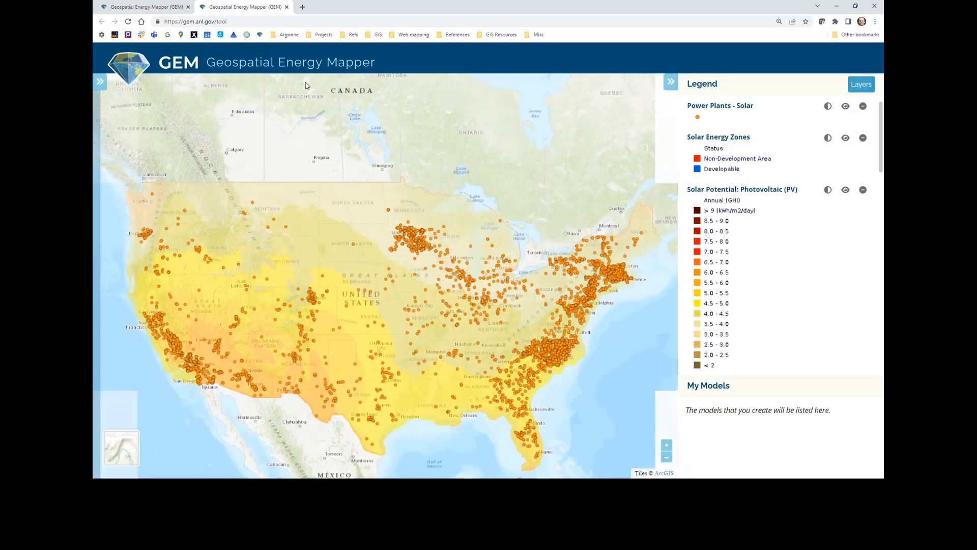
left_click(671, 82)
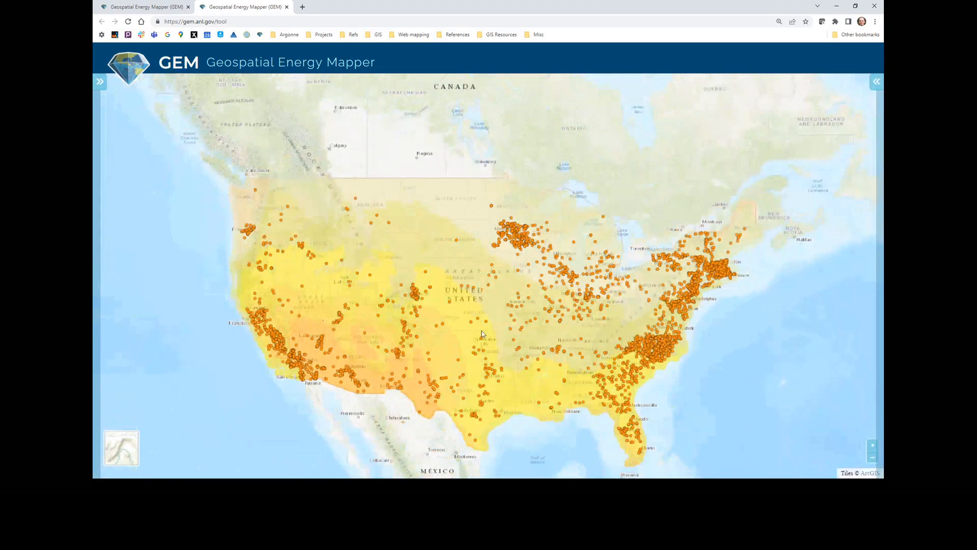
scroll(474, 325, "up", 2)
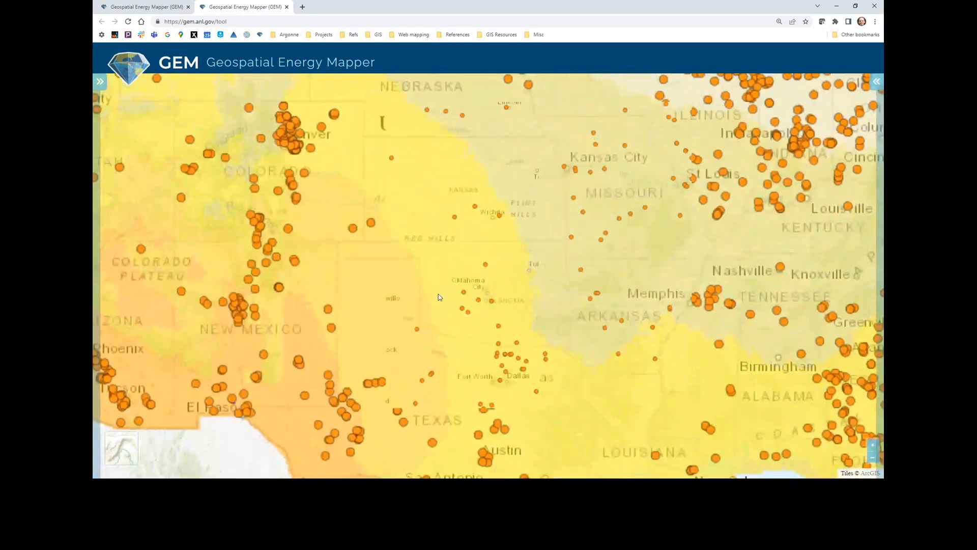
left_click_drag(365, 250, 504, 276)
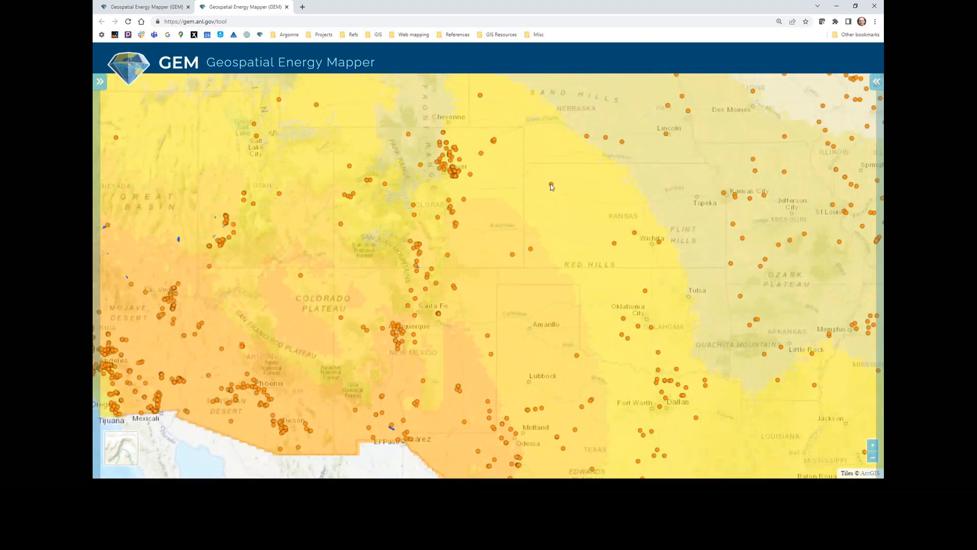
- Identify the solar power plant in northwestern Kansas and examine its Power Plants - Solar attributes
left_click(551, 184)
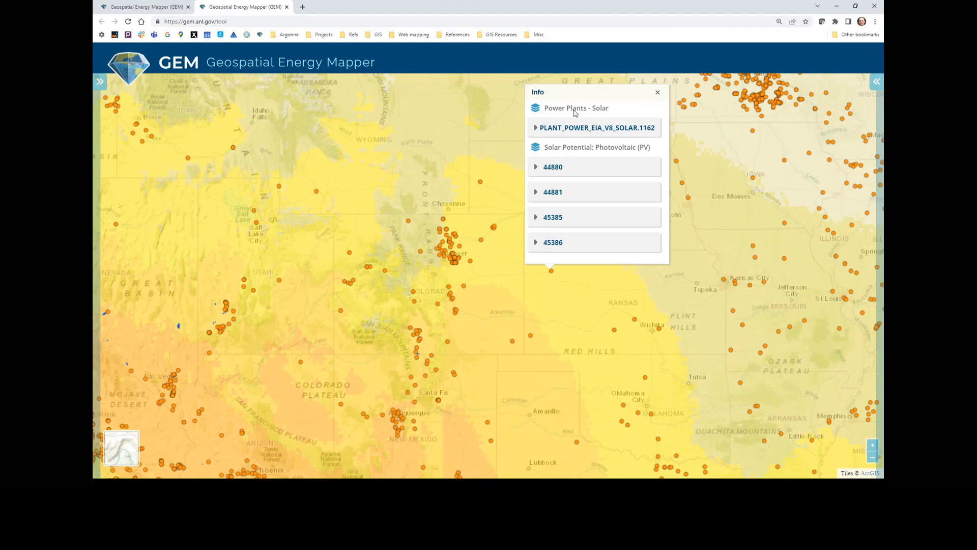
left_click(535, 128)
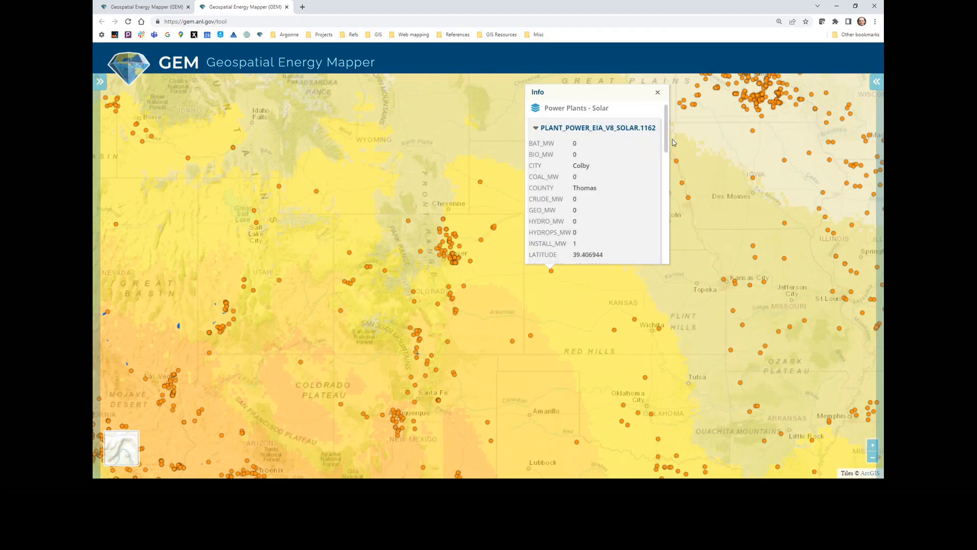
mouse_move(667, 143)
left_mouse_down()
mouse_move(672, 225)
mouse_move(665, 137)
left_mouse_up()
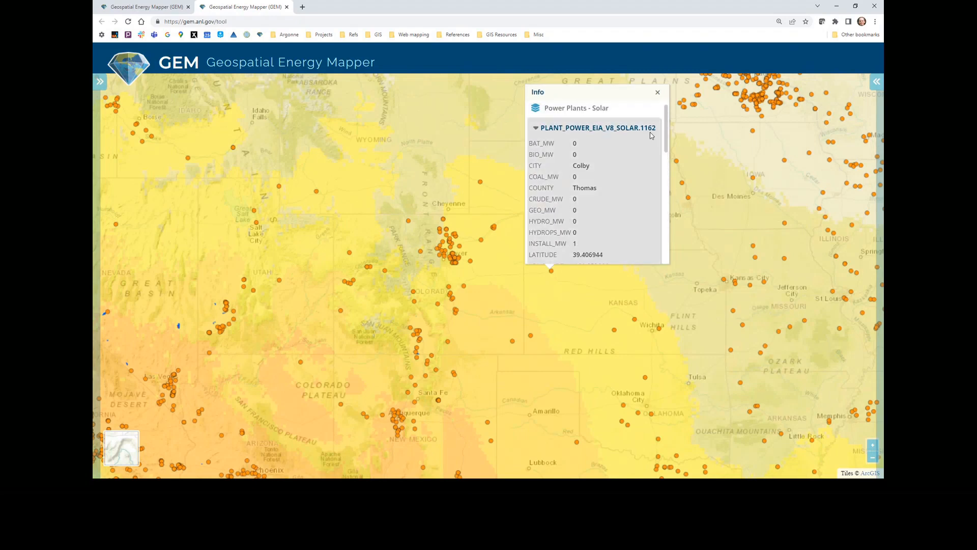
left_click(539, 130)
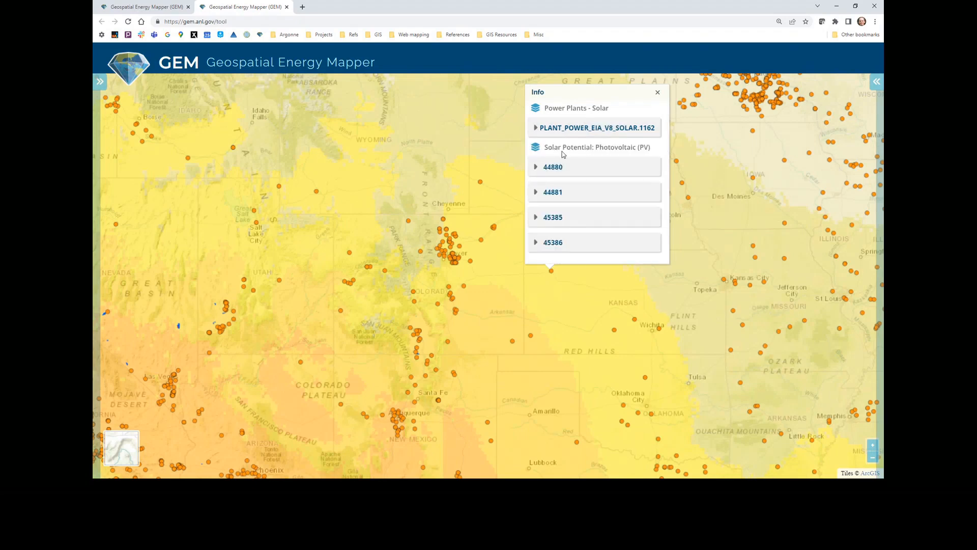
- Examine the monthly values of Solar Potential: Photovoltaic (PV) record 44880, and close the feature information
left_click(536, 168)
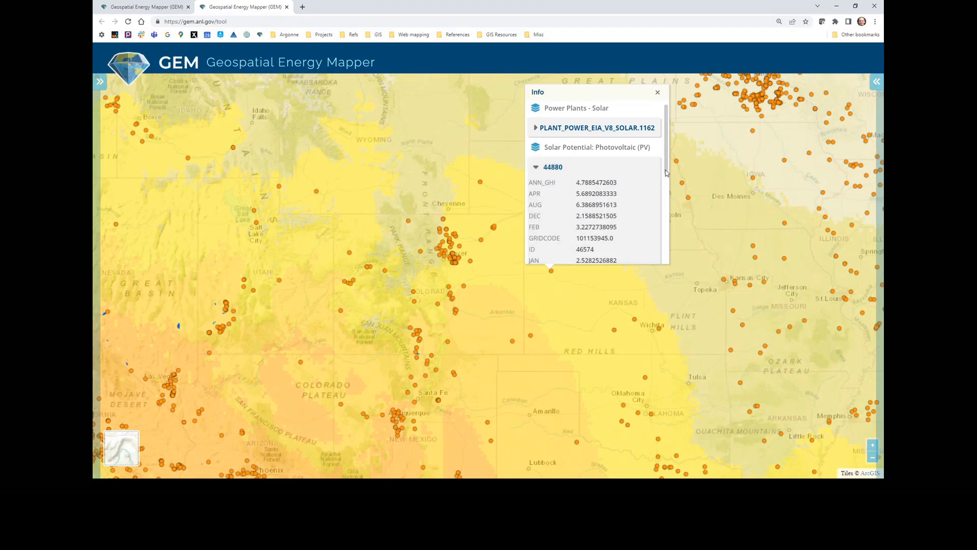
mouse_move(666, 173)
left_mouse_down()
mouse_move(679, 239)
mouse_move(675, 180)
left_mouse_up()
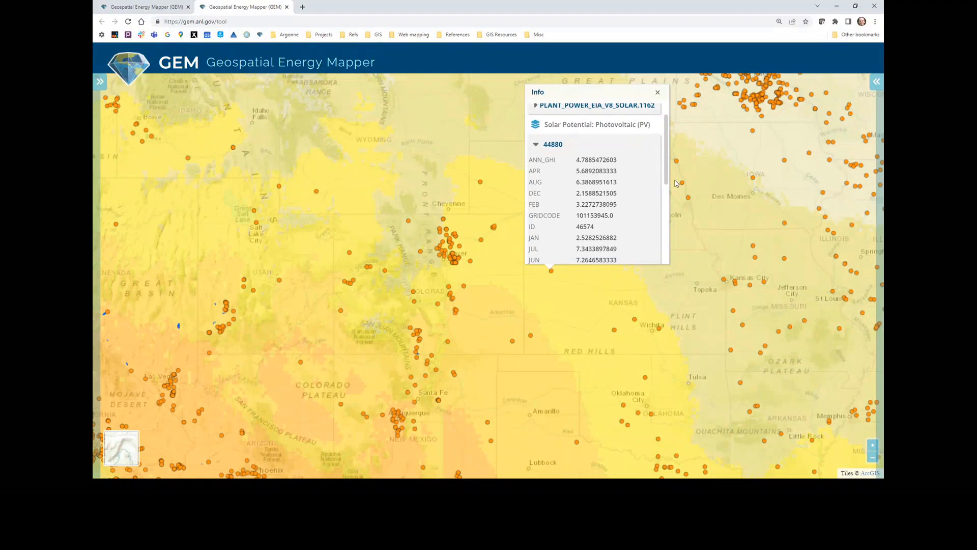
left_click_drag(675, 181, 674, 174)
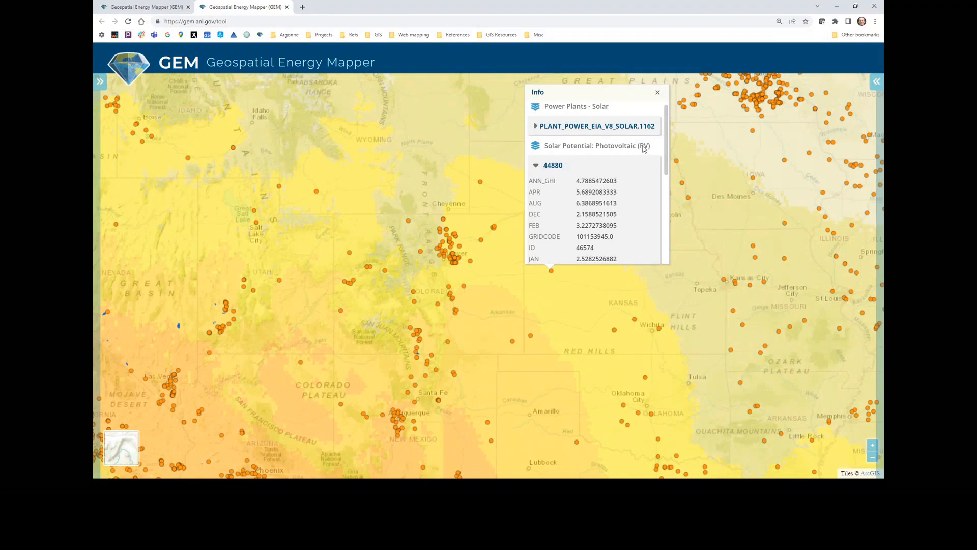
left_click(658, 94)
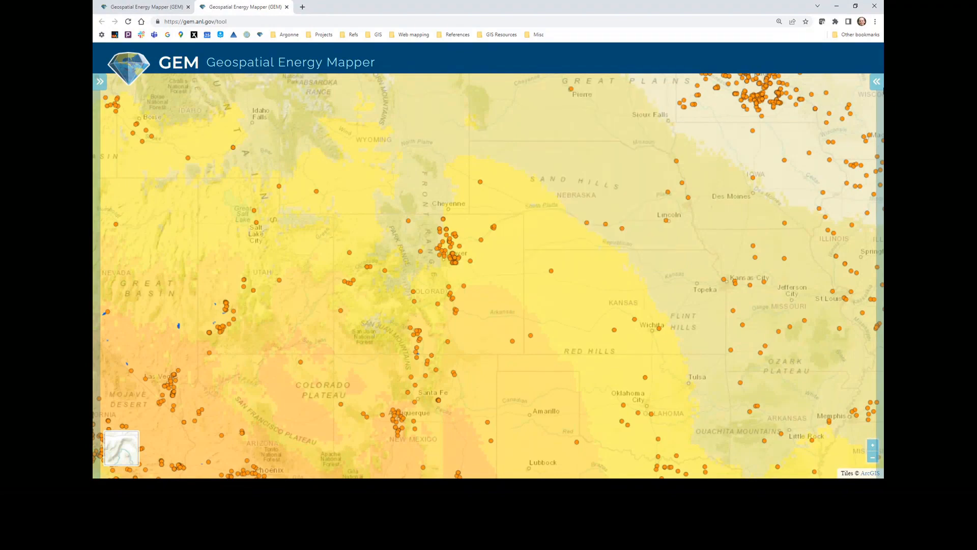
- Bring back the legend and switch the Power Plants - Solar layer off and on again
left_click(876, 83)
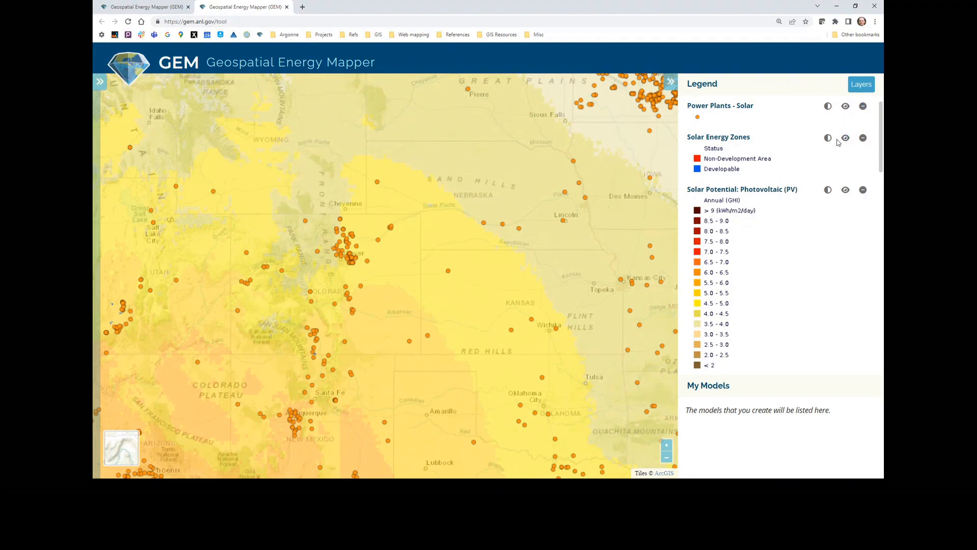
left_click(845, 107)
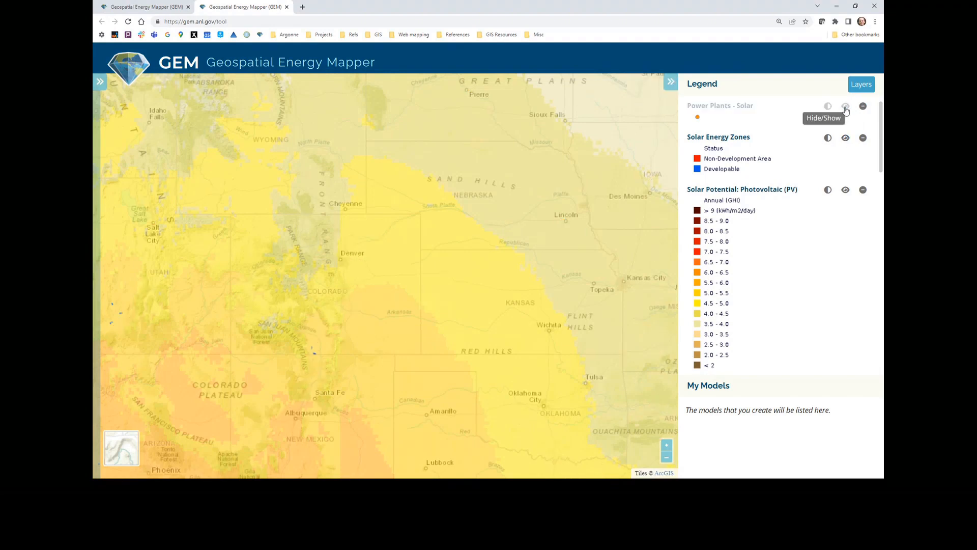
left_click(845, 107)
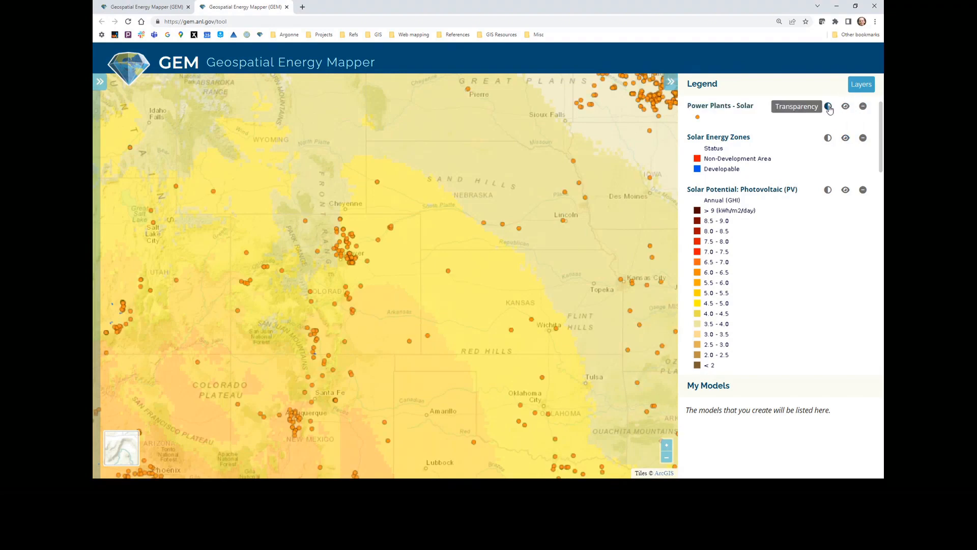
- Set the Power Plants - Solar layer's transparency to about half
left_click(828, 106)
mouse_move(823, 125)
left_mouse_down()
mouse_move(794, 125)
mouse_move(817, 127)
mouse_move(797, 129)
mouse_move(808, 130)
left_mouse_up()
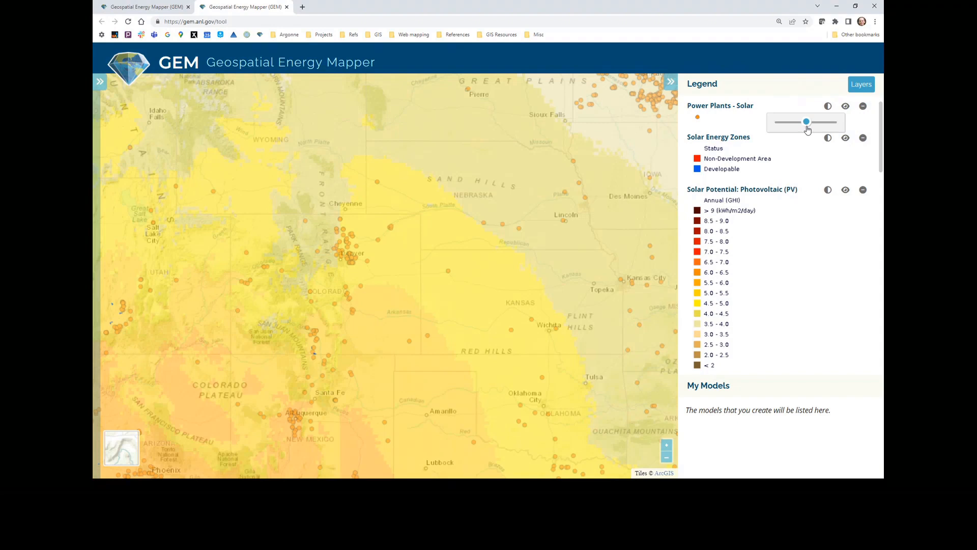
scroll(786, 261, "down", 1)
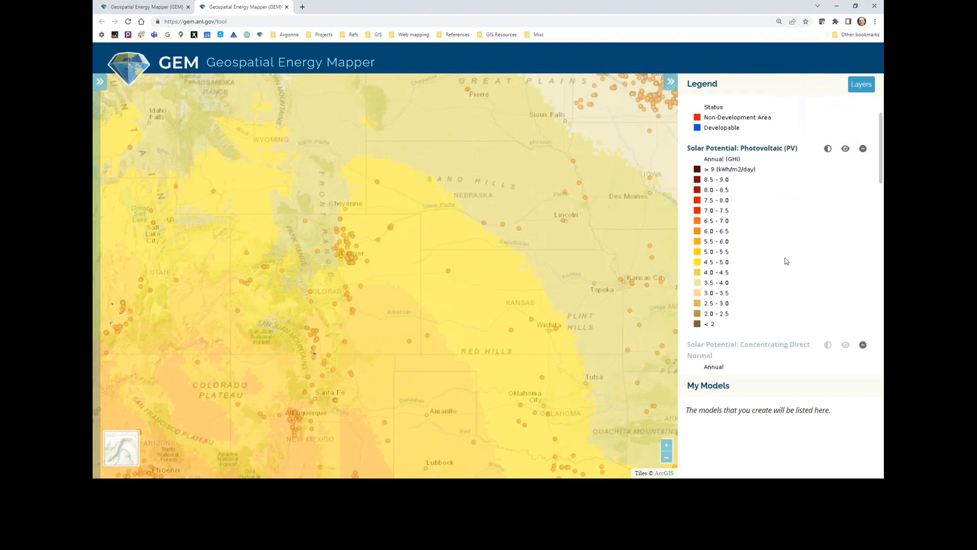
- Reorder the map layers to Power Plants - Solar, Solar Potential: Photovoltaic (PV), Solar Energy Zones
scroll(786, 261, "up", 1)
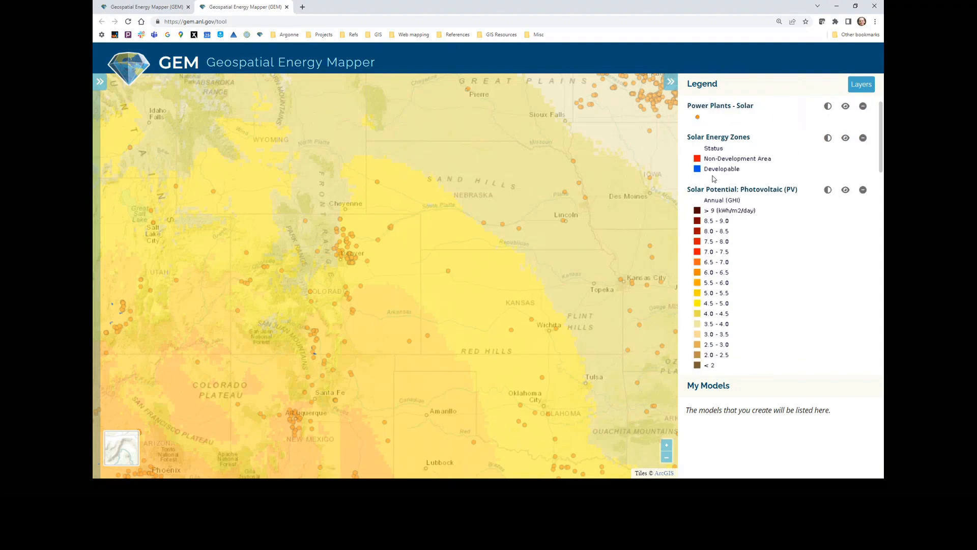
left_click_drag(715, 193, 714, 328)
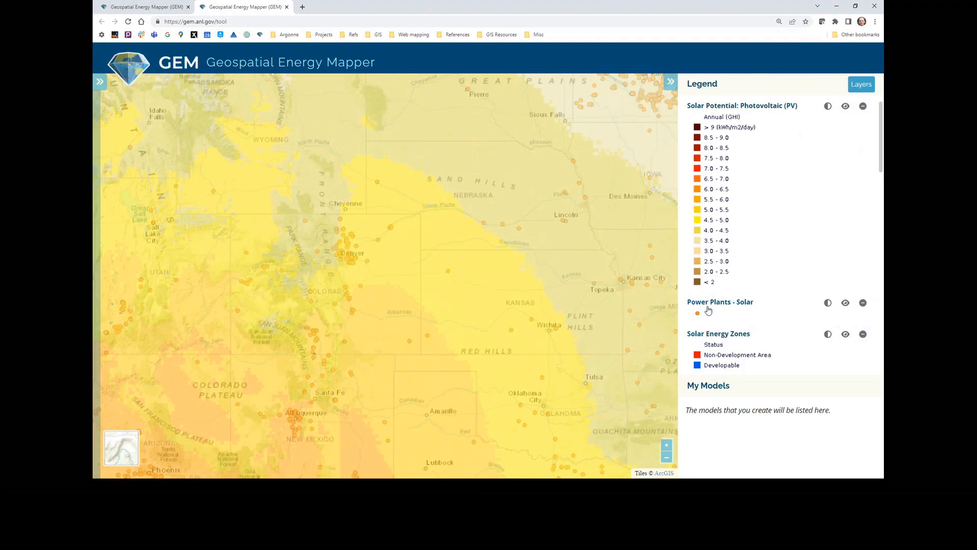
left_click_drag(707, 308, 702, 71)
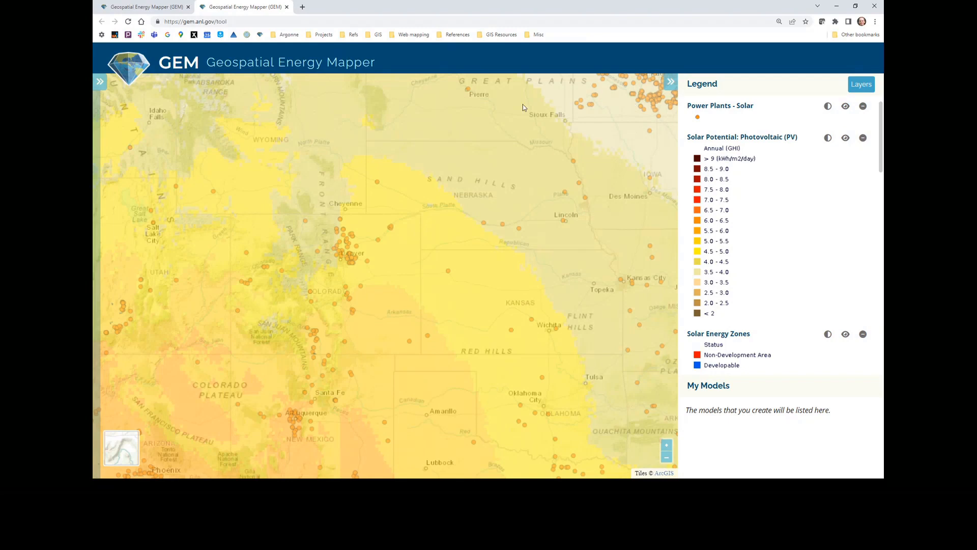
- Open the layer catalog and examine the details of the Airport Surveillance Radar (ASR) layer
left_click(100, 83)
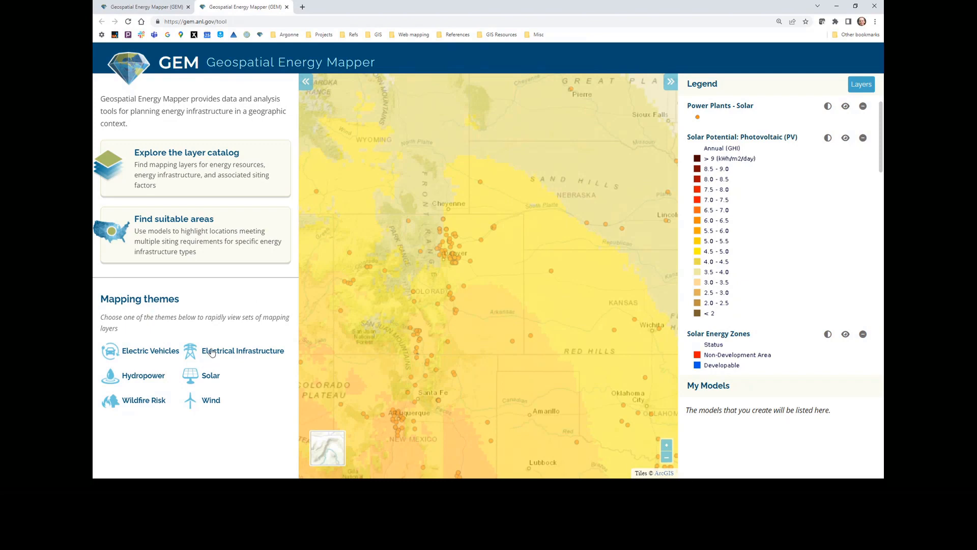
left_click(141, 168)
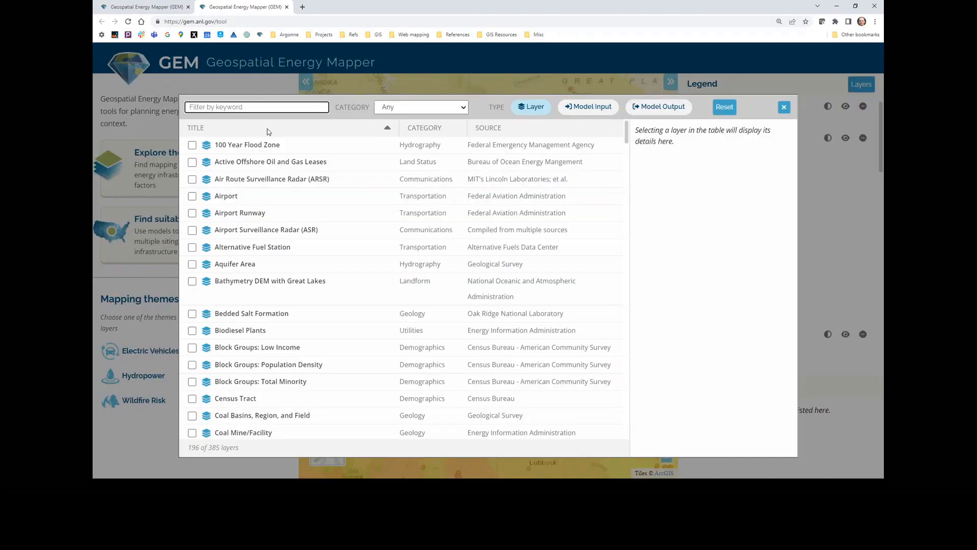
left_click_drag(351, 104, 337, 97)
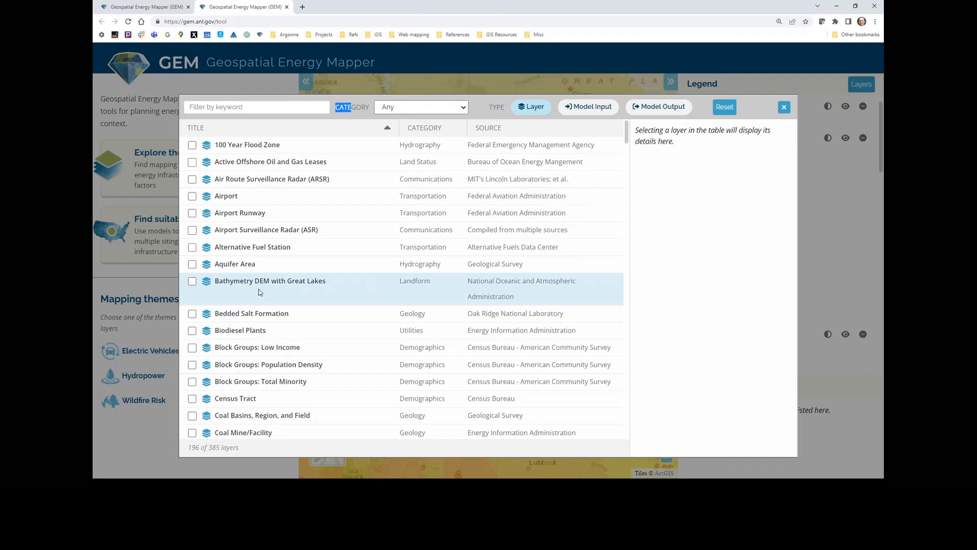
left_click(222, 236)
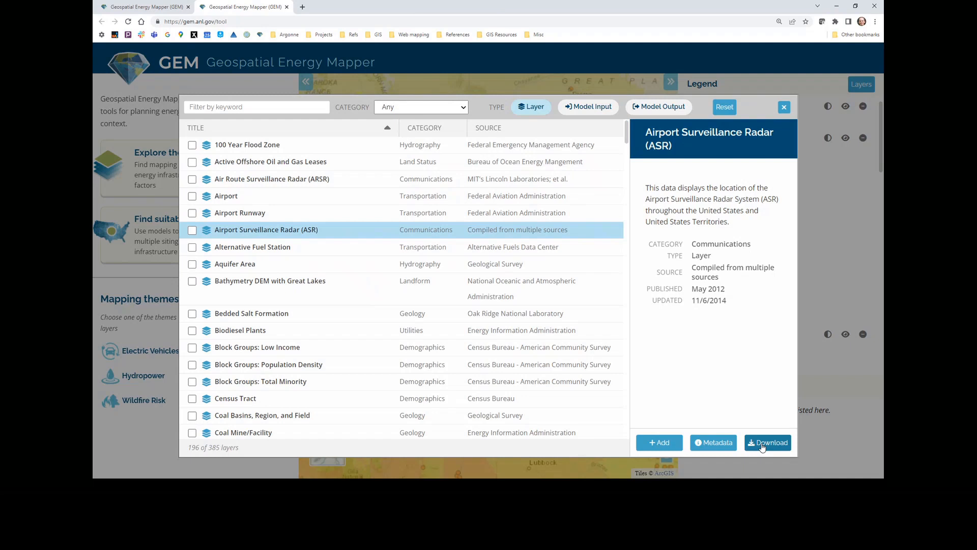
- Filter the layer catalog to Model Input entries, browse them, and examine the details of Bathymetry
left_click(593, 110)
left_click(534, 107)
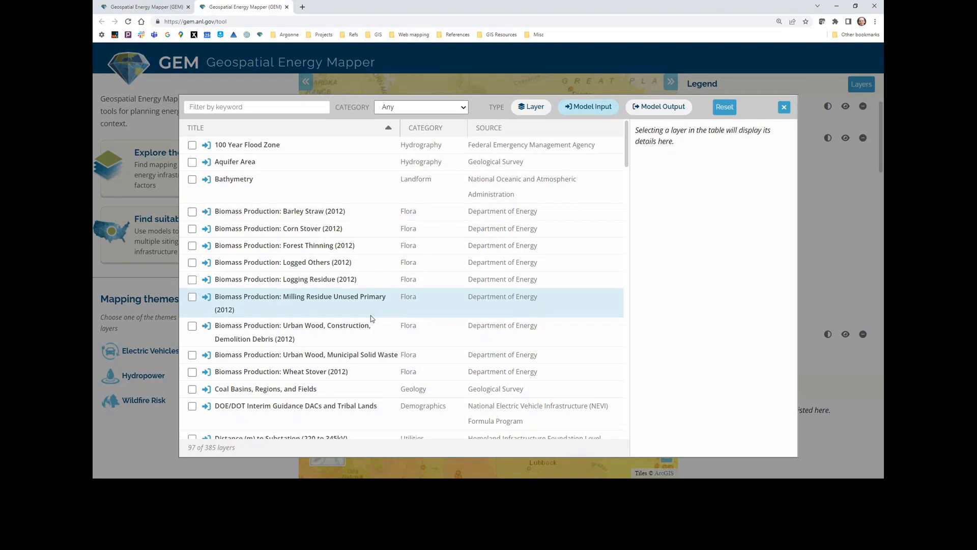
scroll(305, 325, "down", 4)
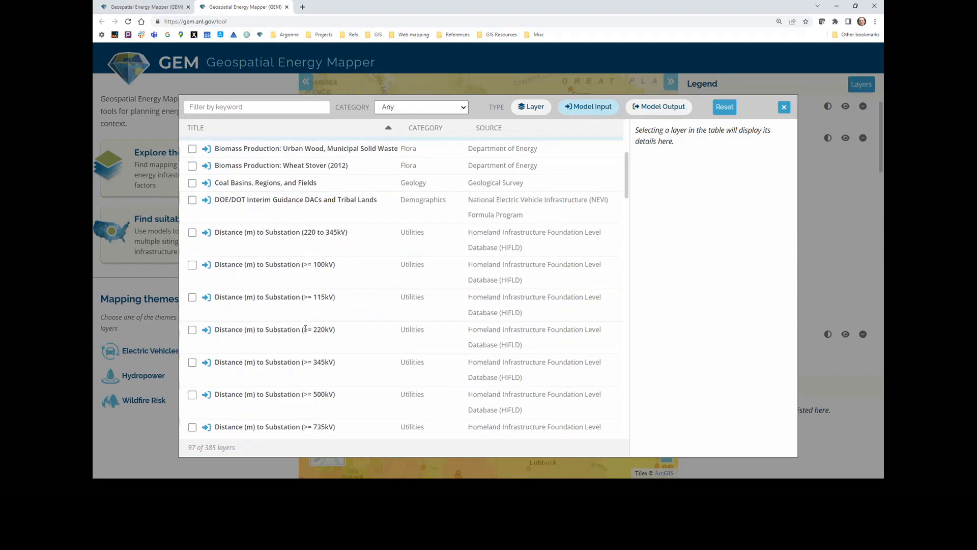
scroll(306, 328, "up", 4)
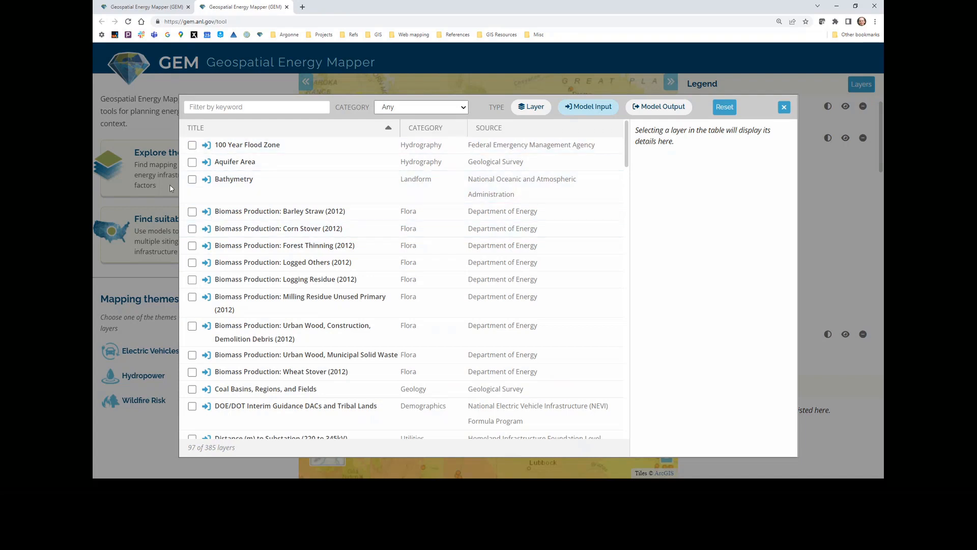
left_click(243, 180)
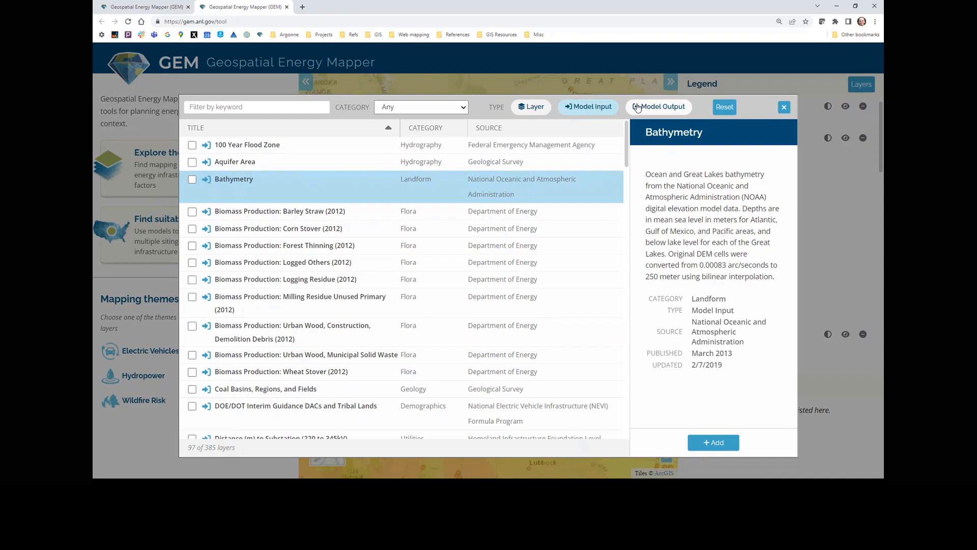
- Filter the layer catalog to Model Output entries and browse the available suitability model results
left_click(590, 107)
scroll(332, 196, "down", 1)
scroll(333, 197, "down", 4)
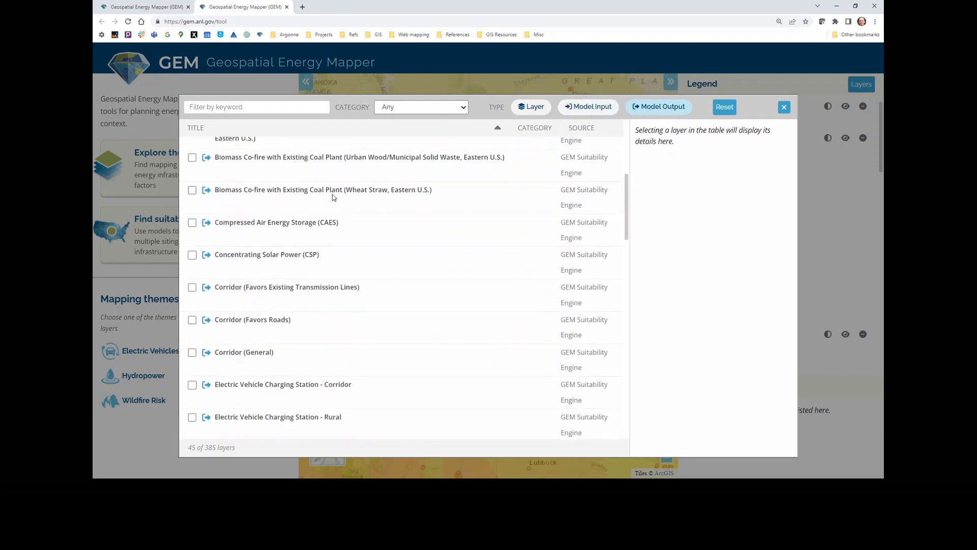
scroll(332, 194, "down", 7)
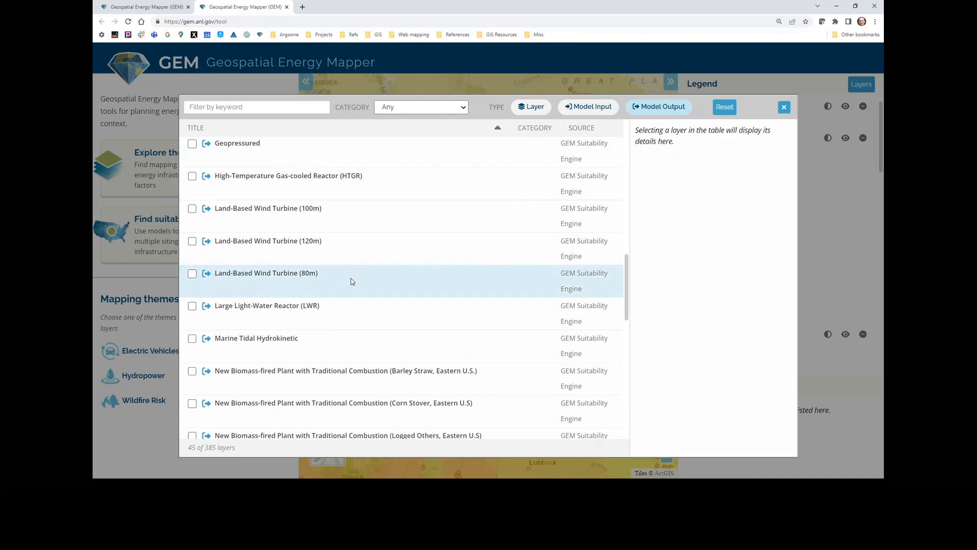
scroll(351, 282, "up", 10)
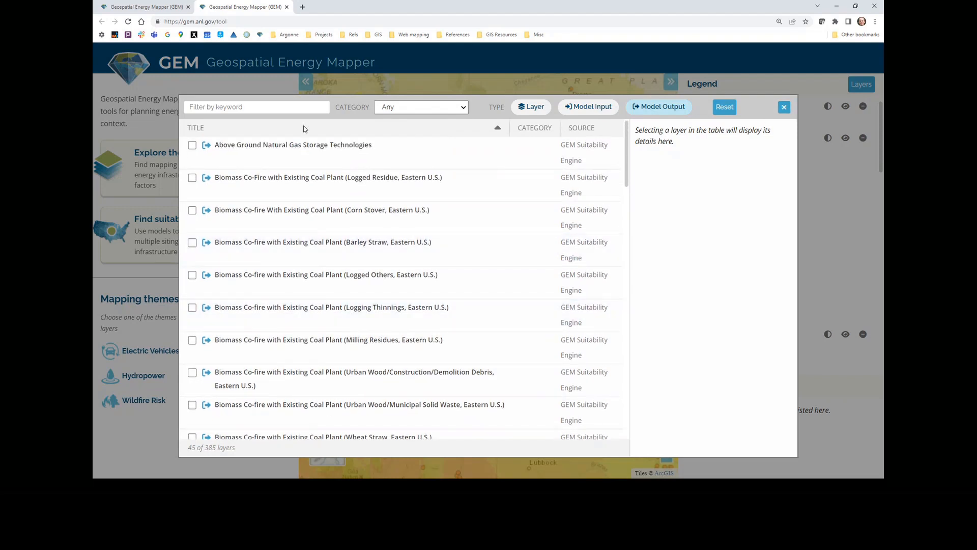
- Filter the layer catalog to Layer entries only in the Utilities category and browse the list
left_click(533, 109)
left_click(661, 107)
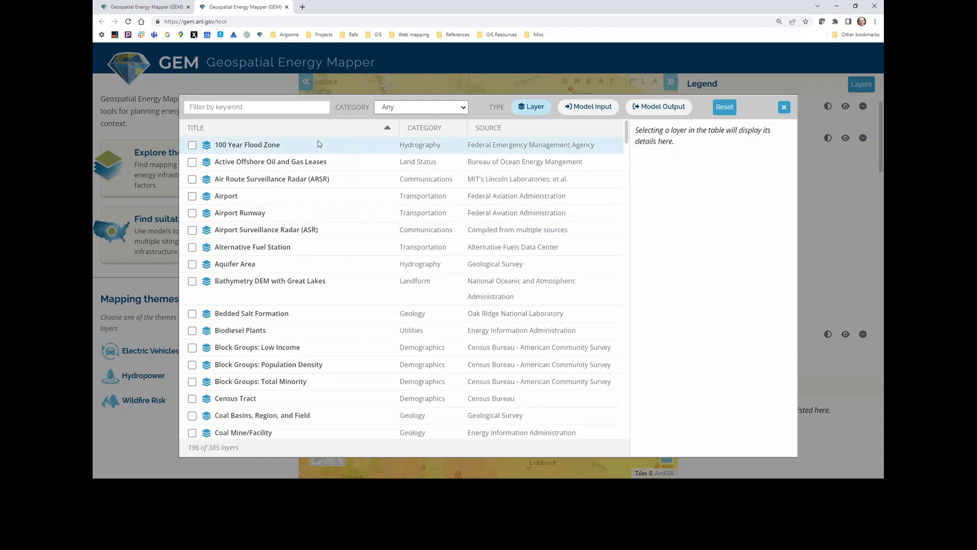
left_click(463, 110)
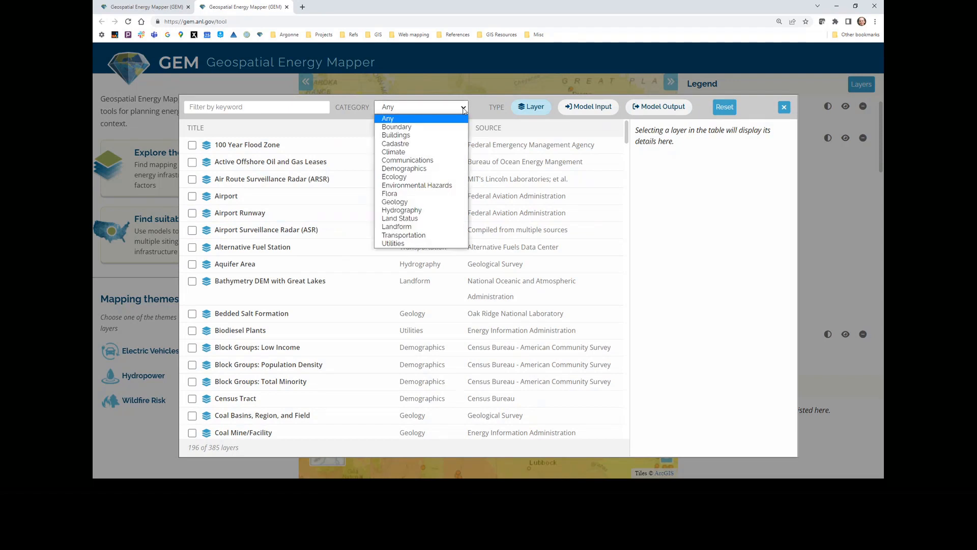
left_click(407, 244)
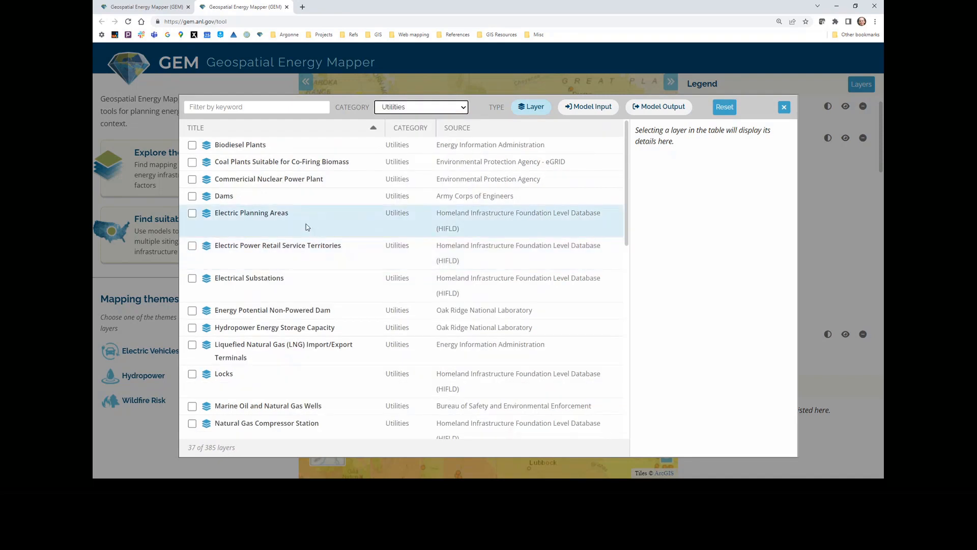
scroll(307, 227, "down", 10)
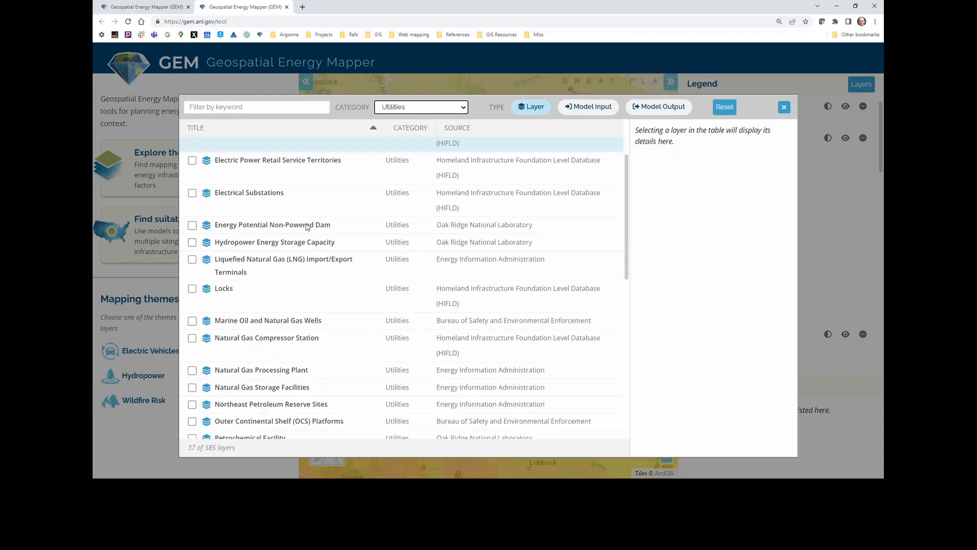
scroll(308, 227, "up", 10)
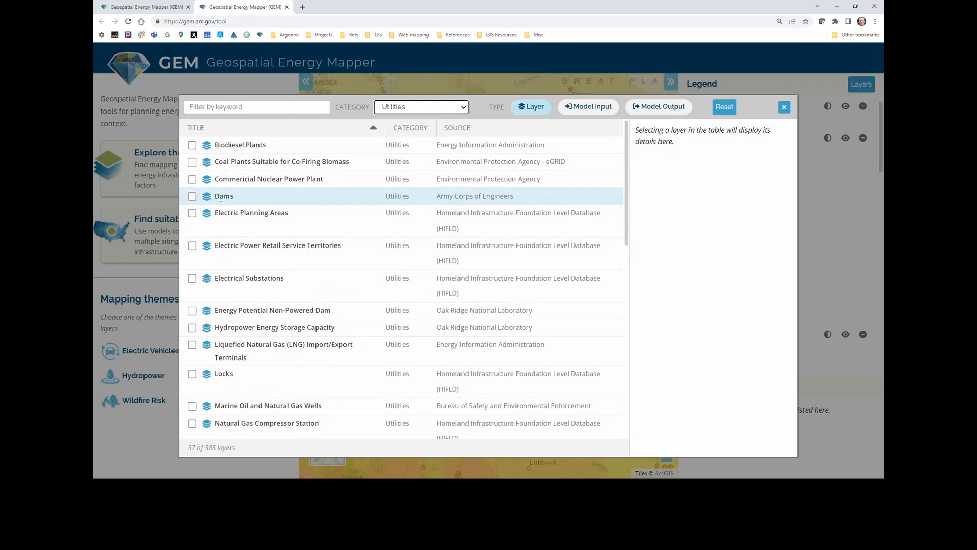
- Search the catalog for "wind" and add Power Plants - Wind, Power Plants, and Wind Technical Potential (2020) to the map
left_click(237, 107)
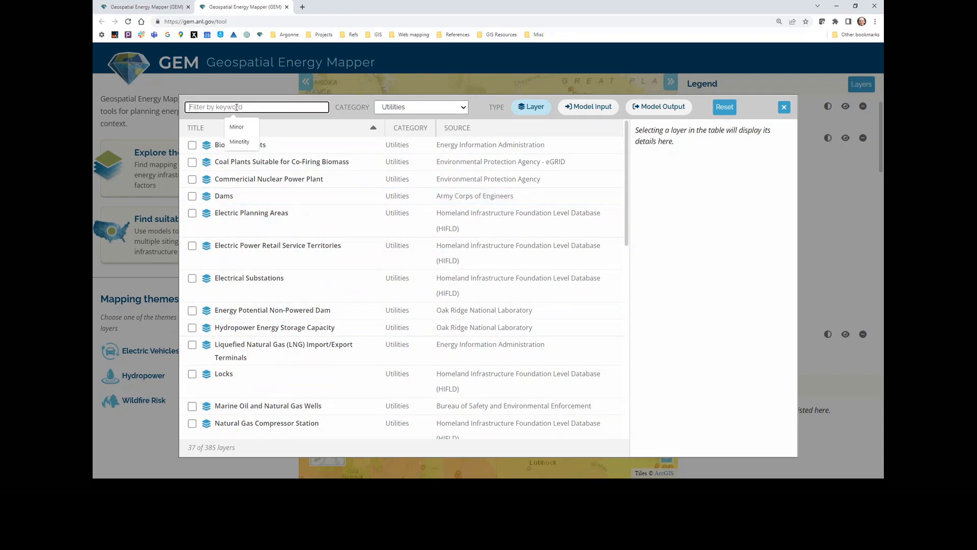
type("wind")
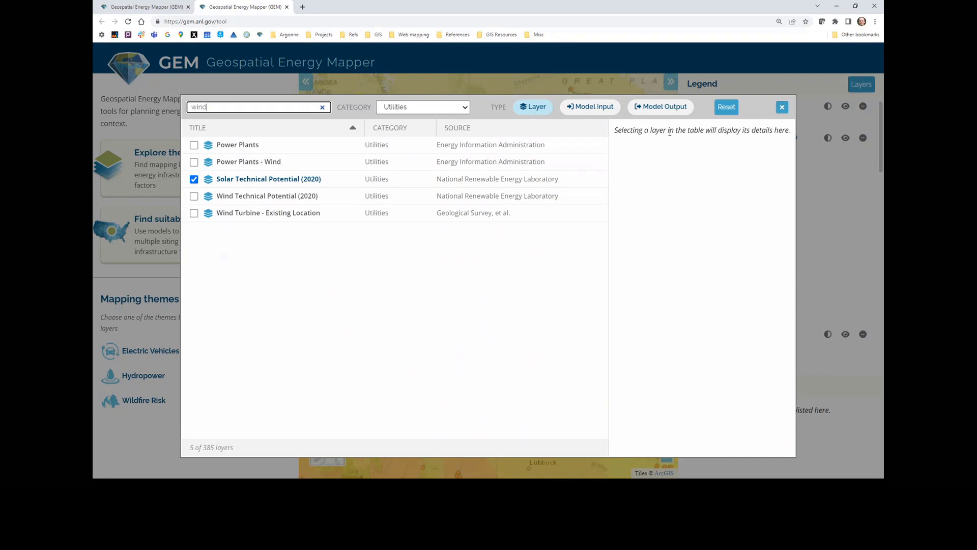
left_click(194, 163)
left_click(193, 145)
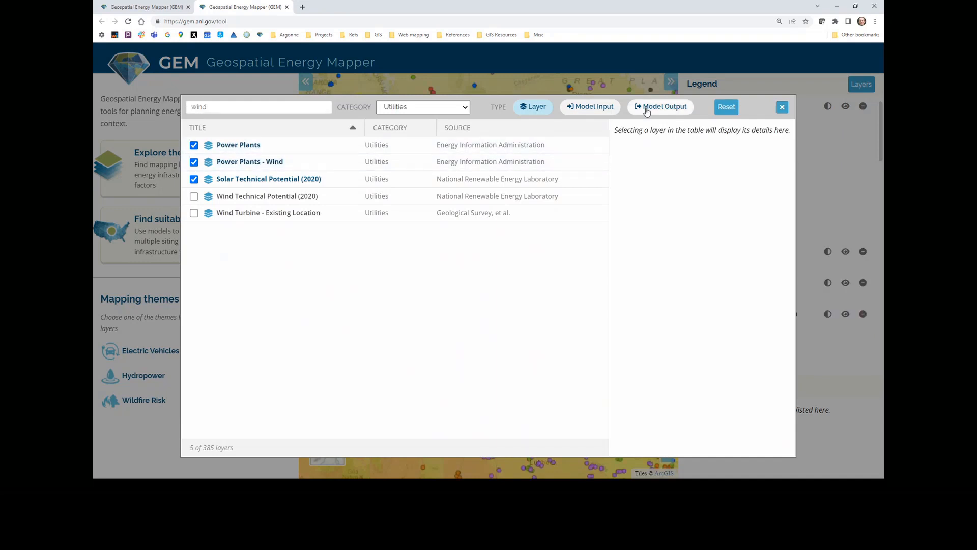
left_click(195, 197)
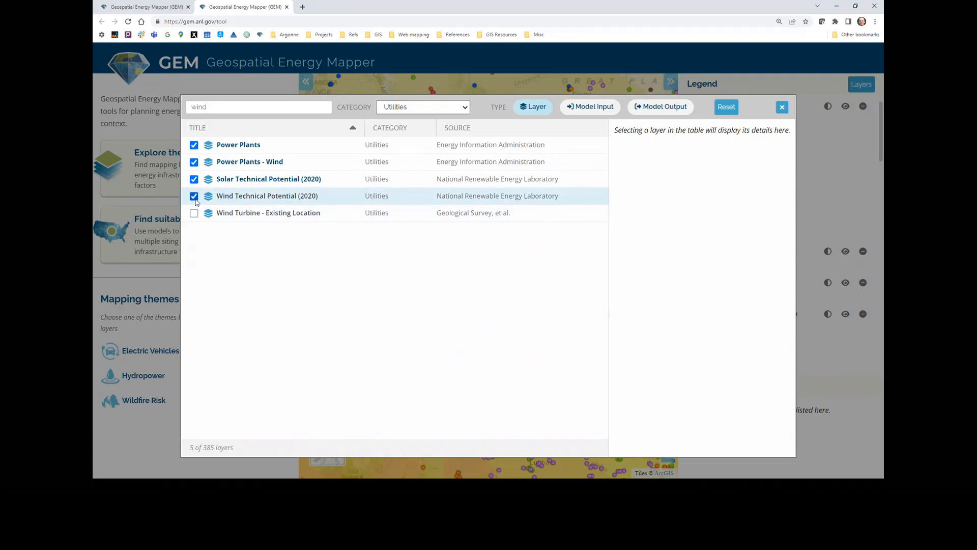
left_click(783, 108)
- Move the Wind Technical Potential (2020) layer below Power Plants and reduce its opacity to about half
scroll(490, 248, "down", 3)
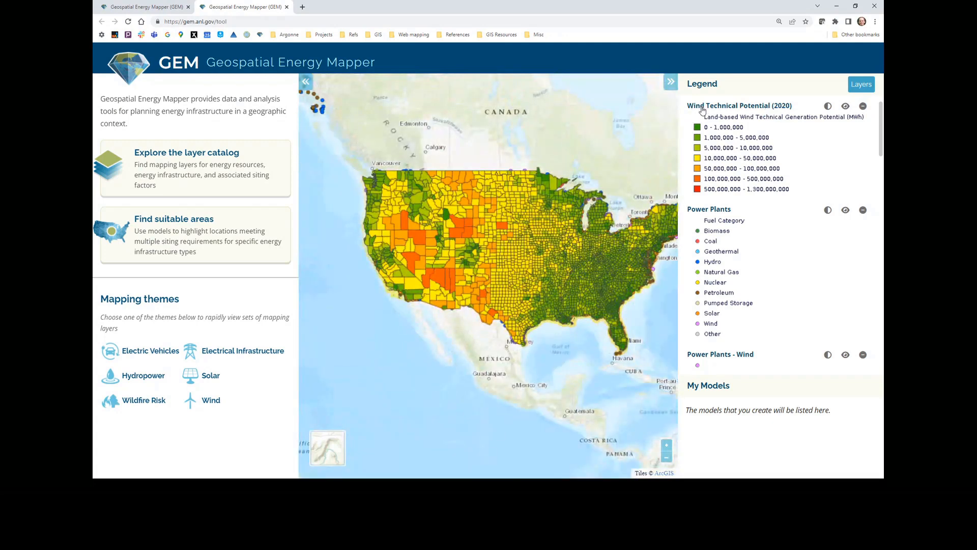
mouse_move(701, 110)
left_mouse_down()
mouse_move(701, 345)
mouse_move(728, 275)
left_mouse_up()
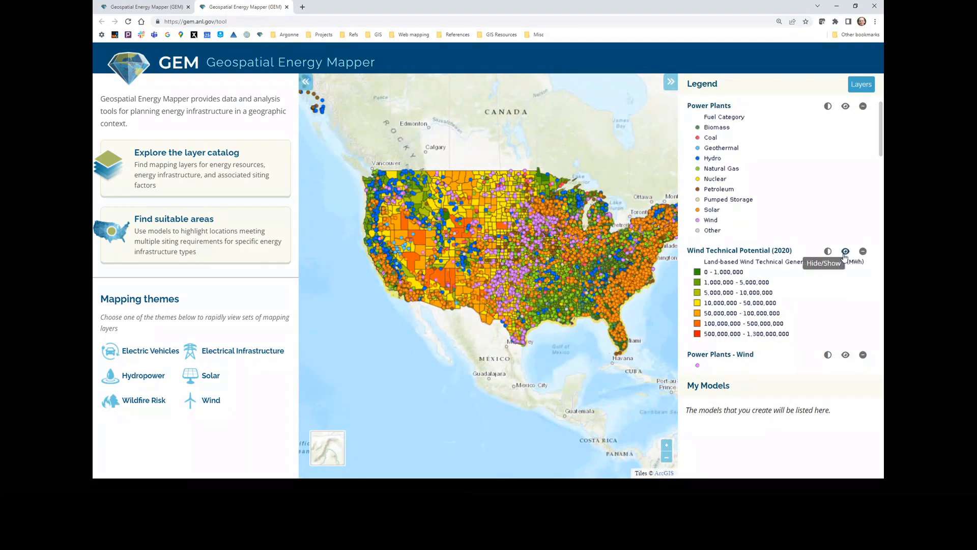
left_click(828, 250)
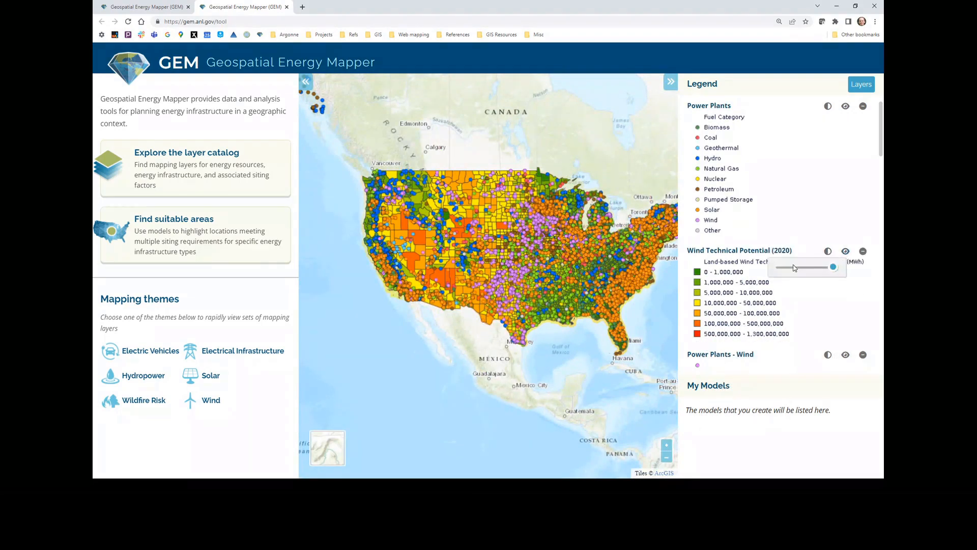
left_click_drag(813, 269, 802, 268)
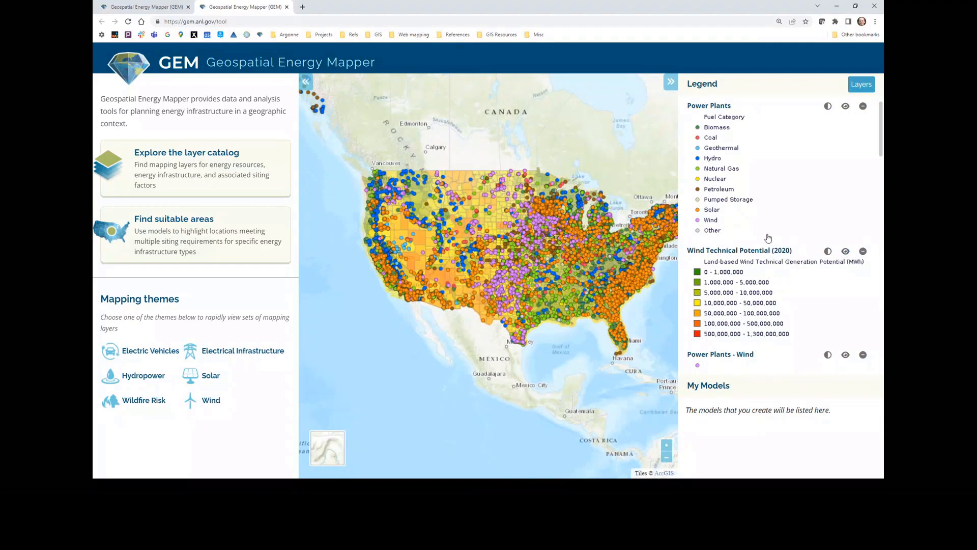
- Hide the Power Plants - Wind, Power Plants - Solar, Solar Potential: Photovoltaic (PV), and Solar Energy Zones layers
scroll(699, 325, "down", 2)
scroll(699, 325, "down", 2)
left_click(845, 190)
left_click(848, 223)
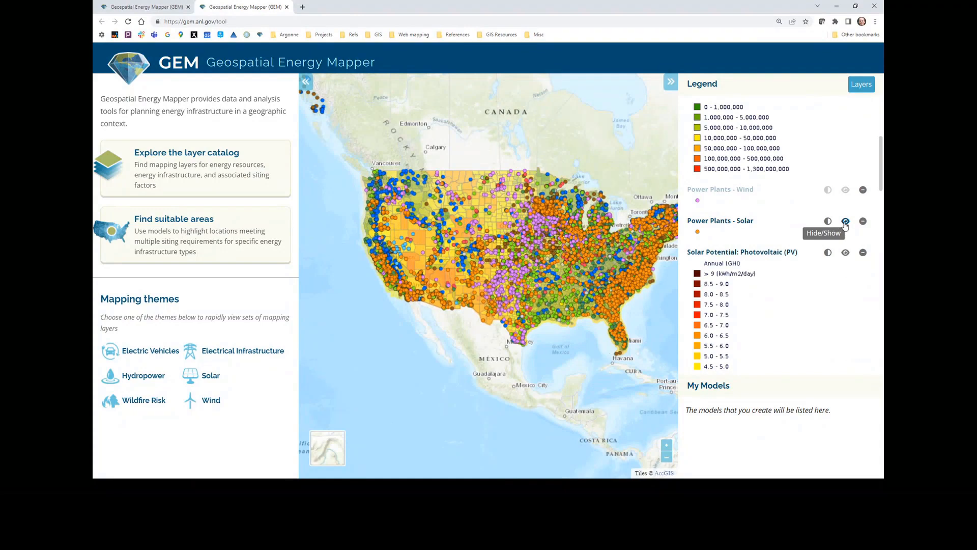
left_click(845, 252)
scroll(793, 252, "down", 5)
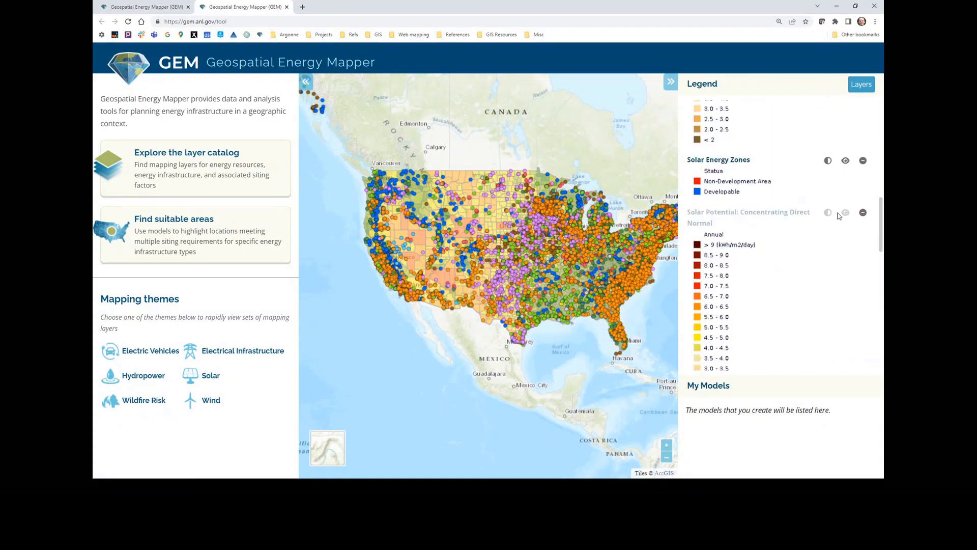
left_click(845, 160)
scroll(765, 252, "down", 5)
scroll(766, 255, "down", 4)
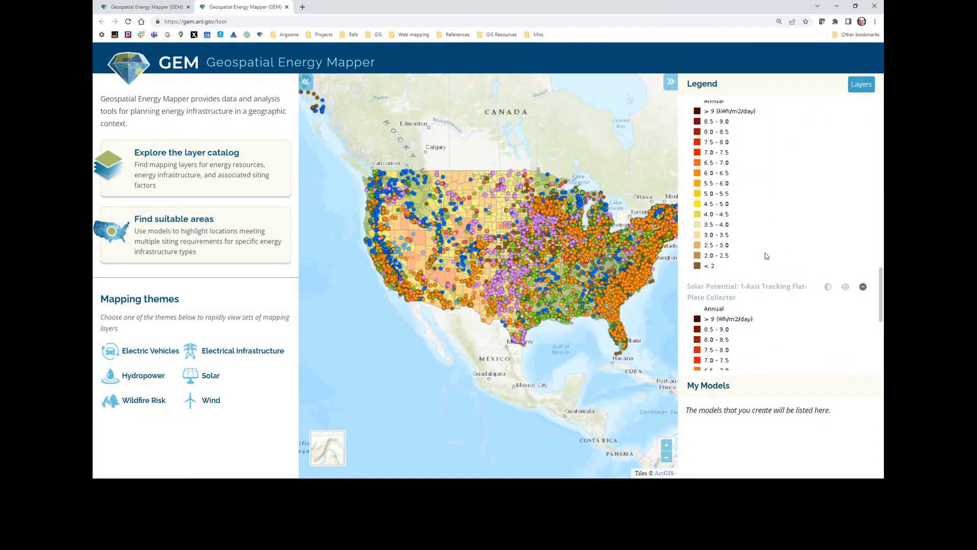
scroll(766, 256, "up", 9)
scroll(765, 253, "up", 5)
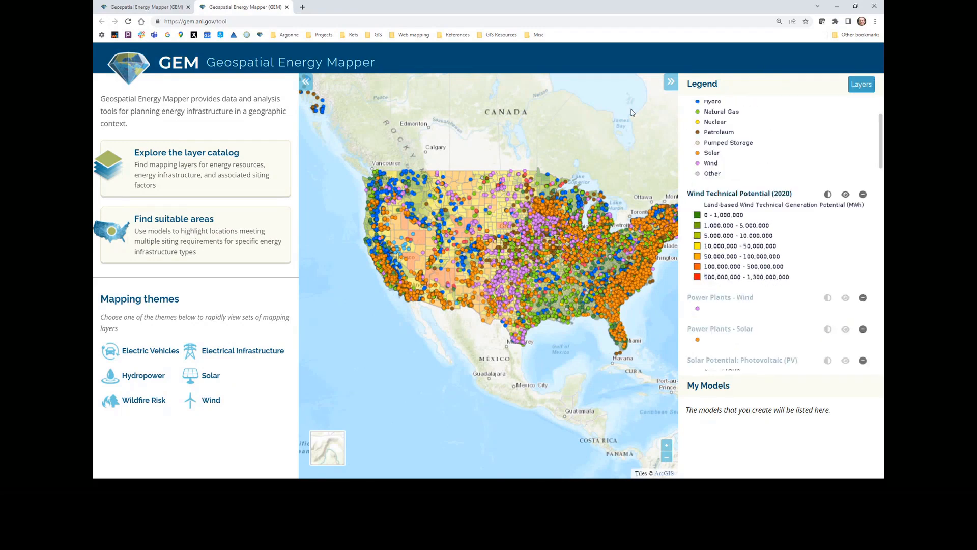
scroll(760, 148, "up", 2)
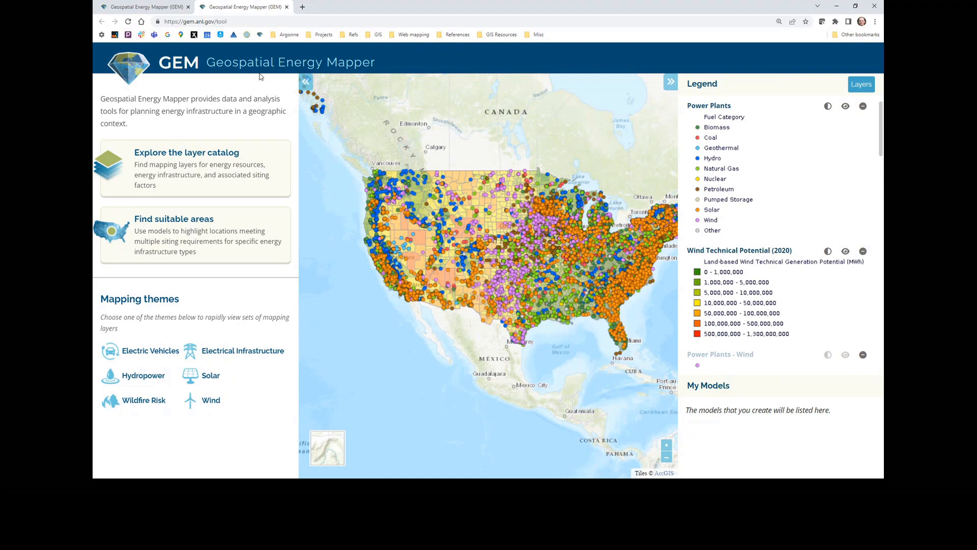
- Start finding suitable areas using the Electric Vehicle technology and the Electric Vehicle Charging Station - Corridor model
scroll(496, 248, "up", 3)
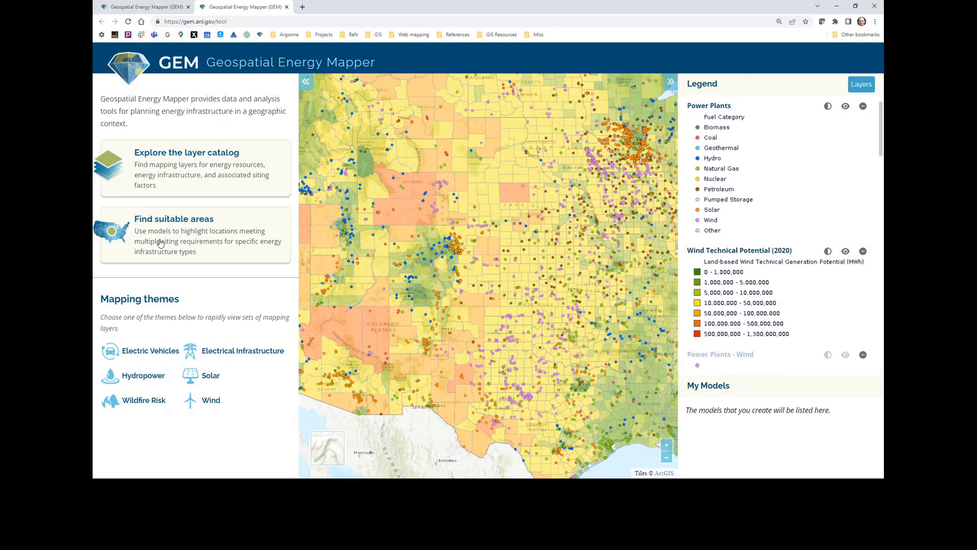
left_click(671, 83)
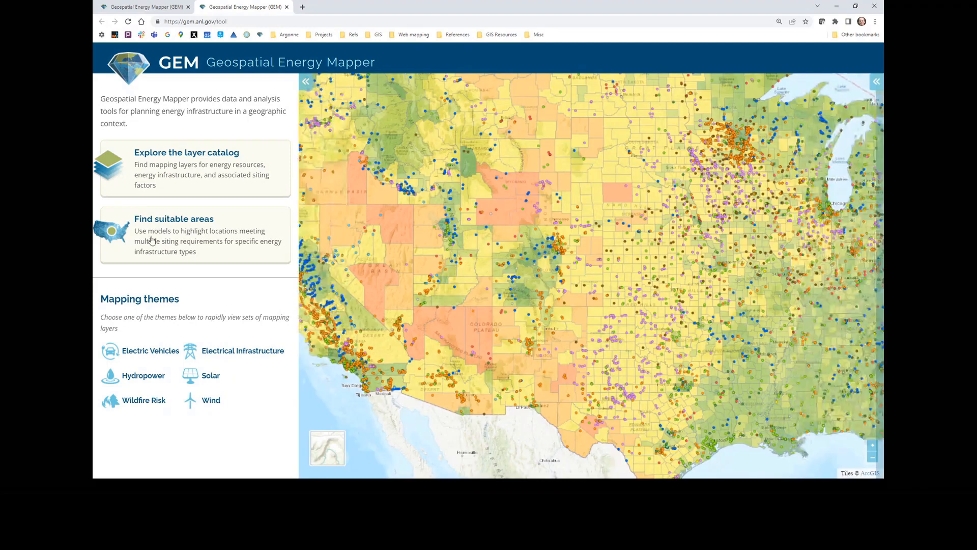
left_click(204, 240)
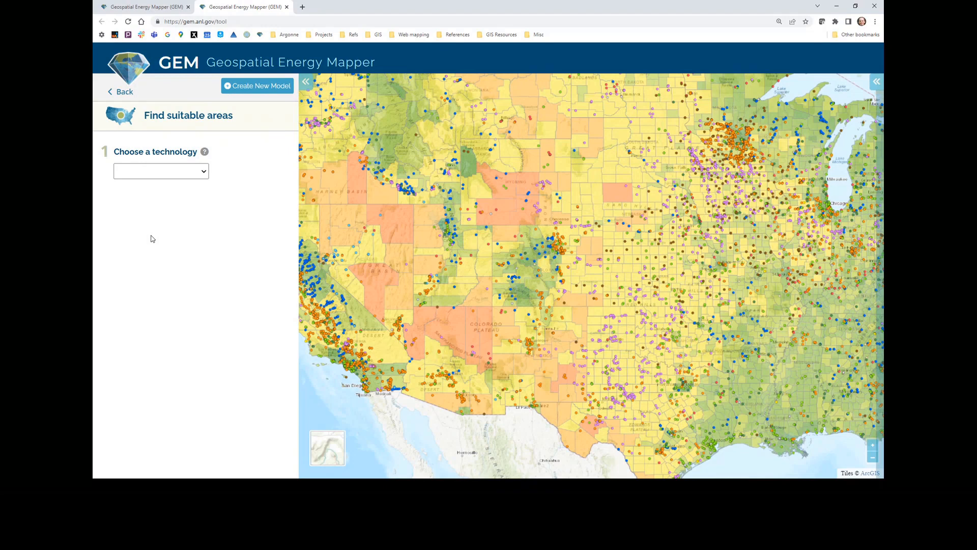
mouse_move(205, 151)
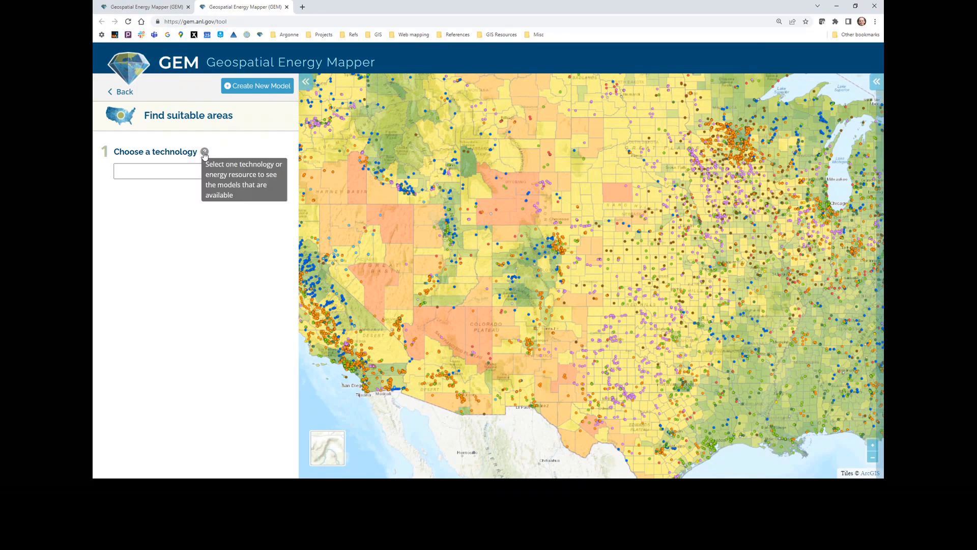
left_click(204, 174)
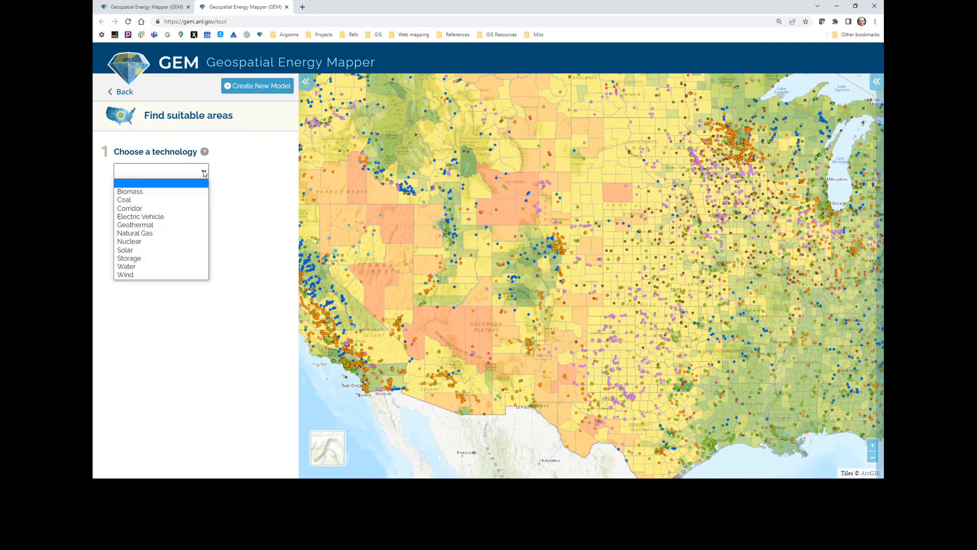
left_click(127, 219)
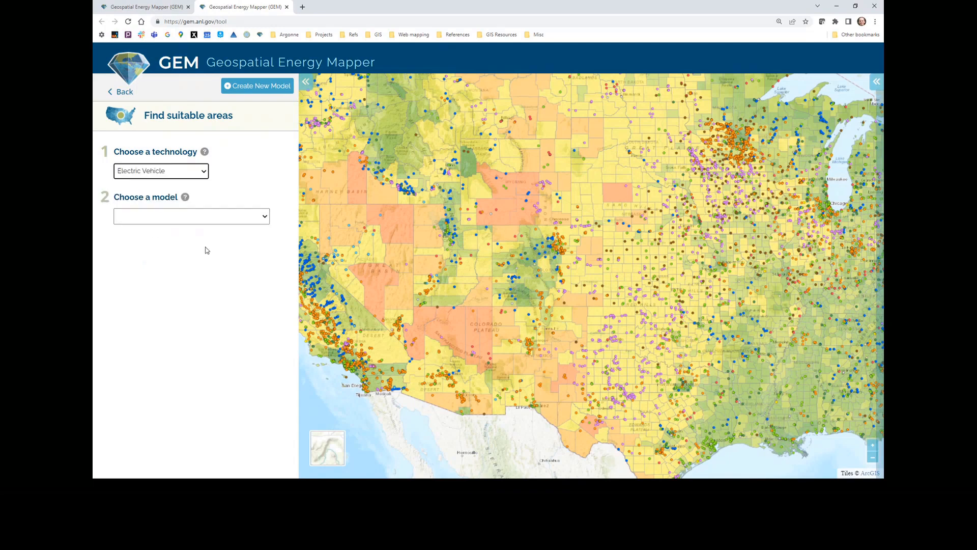
left_click(265, 218)
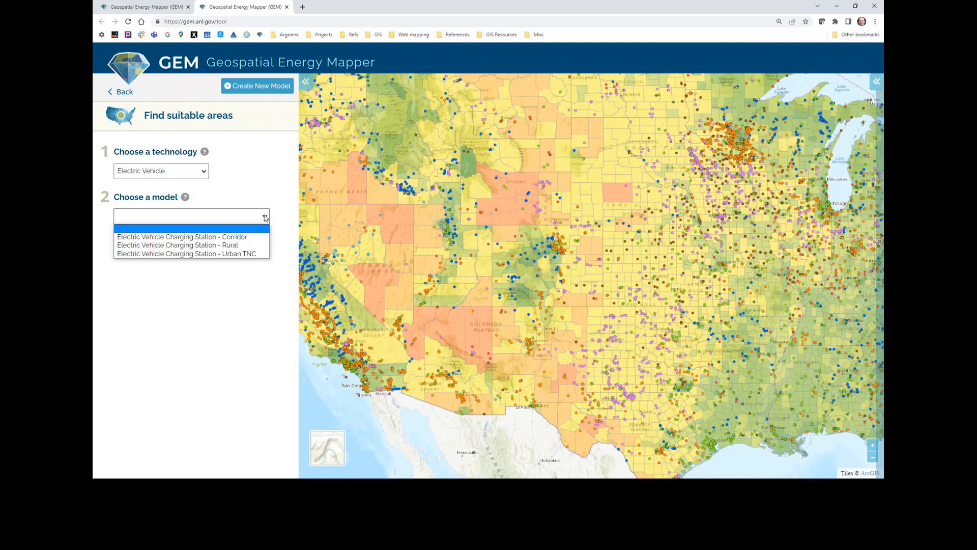
left_click(203, 237)
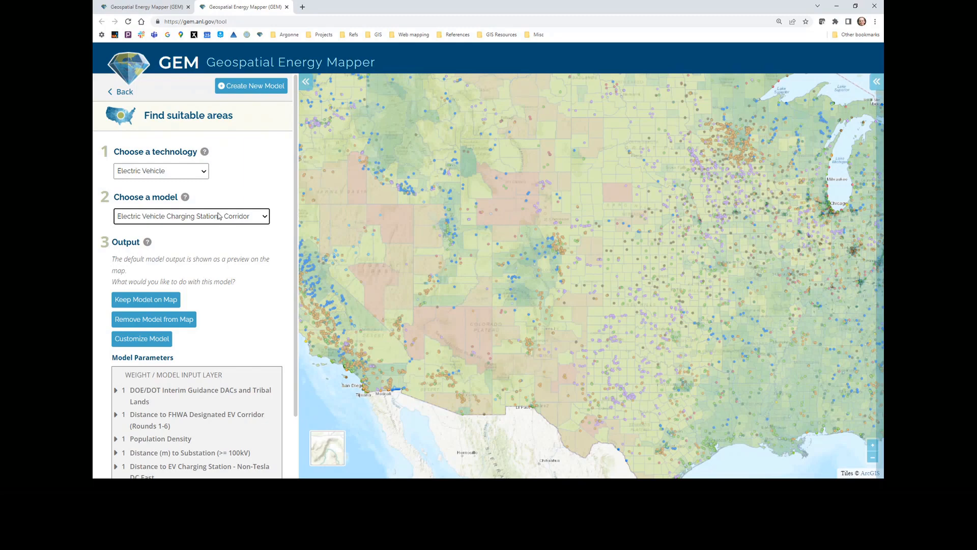
- Show the legend again and remove Power Plants, Wind Technical Potential (2020), and all other layers except the charging station corridor model
left_click(875, 83)
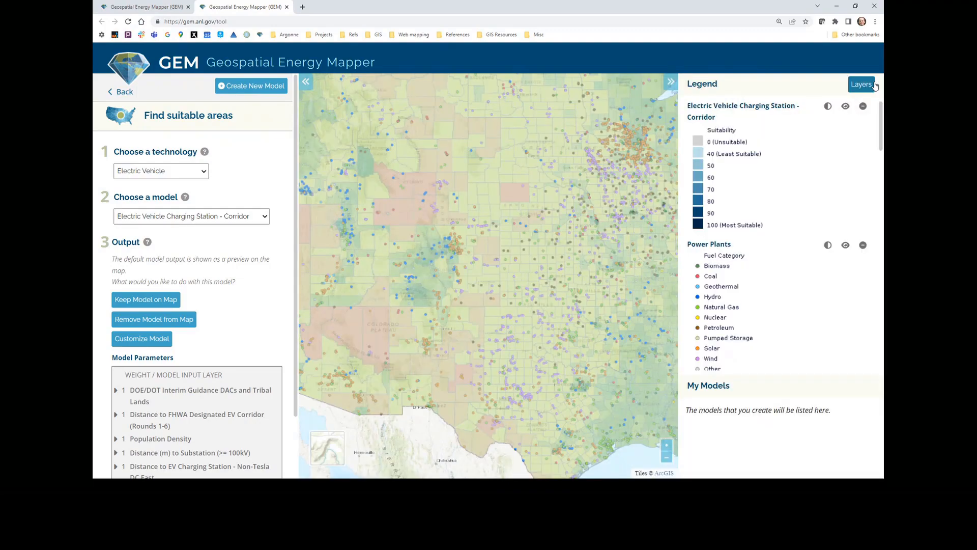
left_click(845, 245)
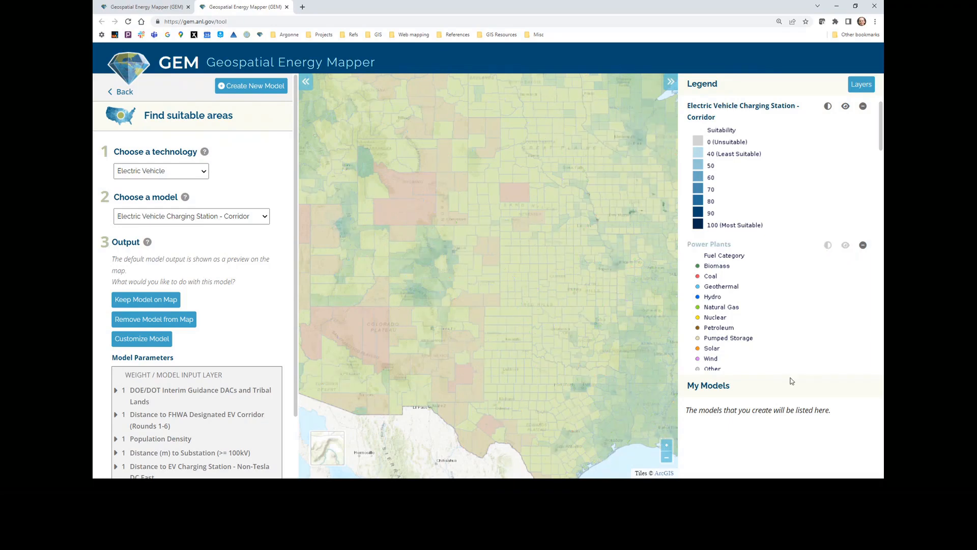
left_click(863, 246)
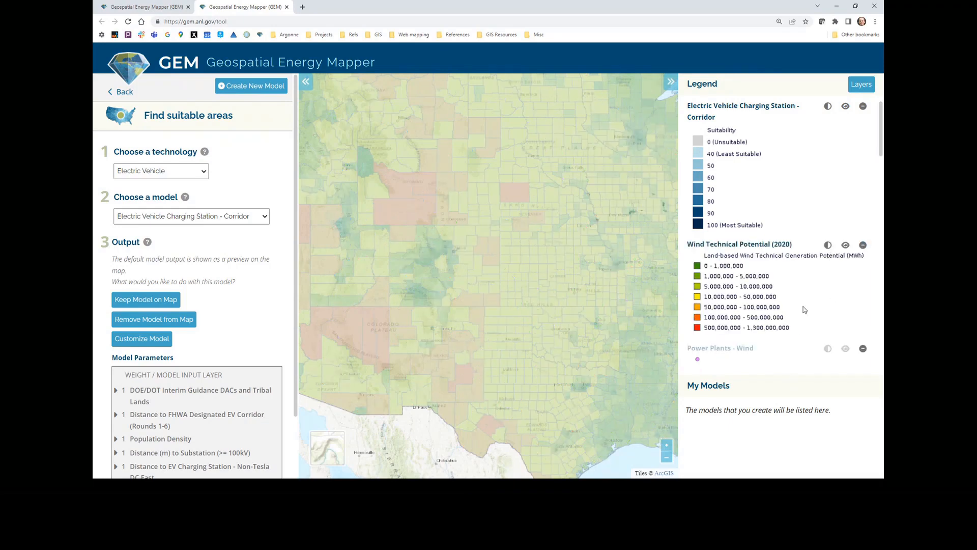
left_click(862, 246)
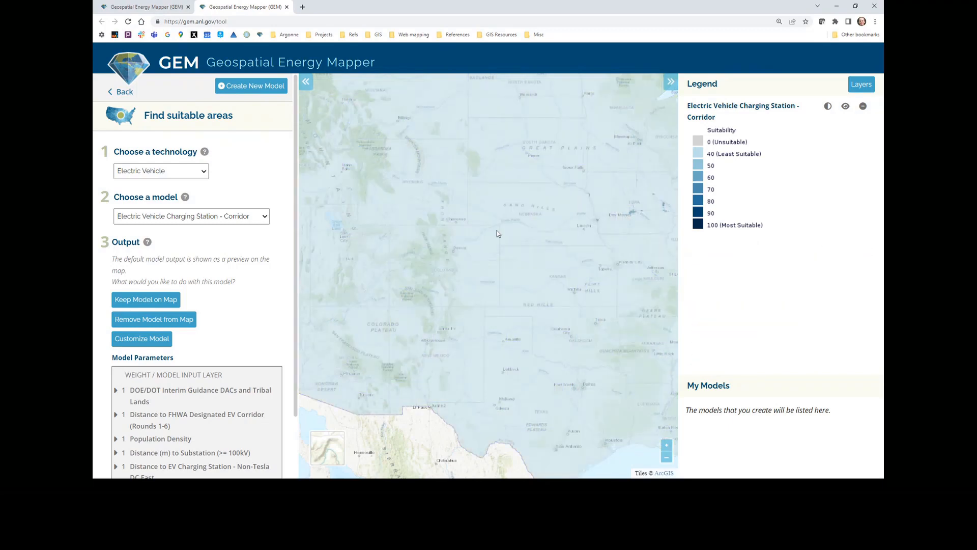
- Examine the charging station corridor suitability across the United States and up close around Indianapolis
scroll(508, 244, "down", 2)
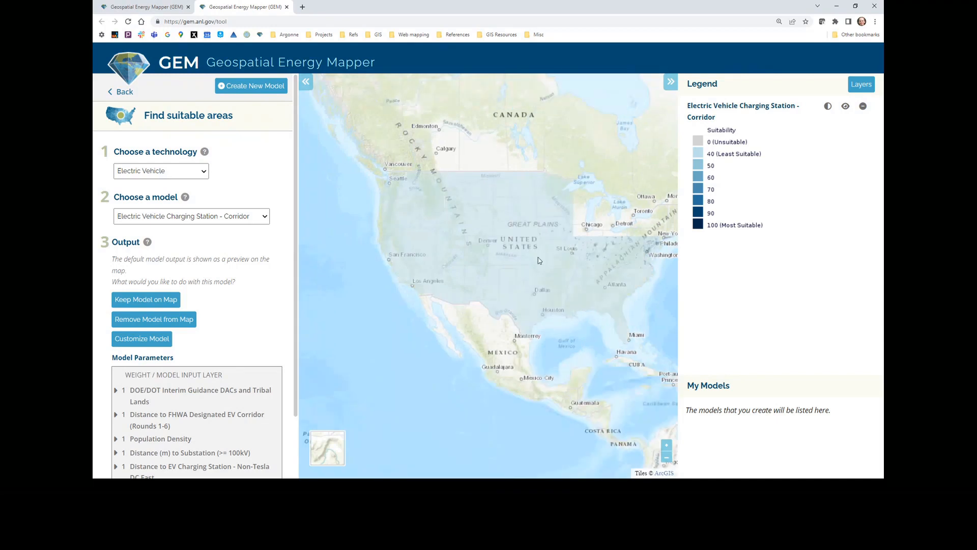
left_click_drag(538, 258, 481, 269)
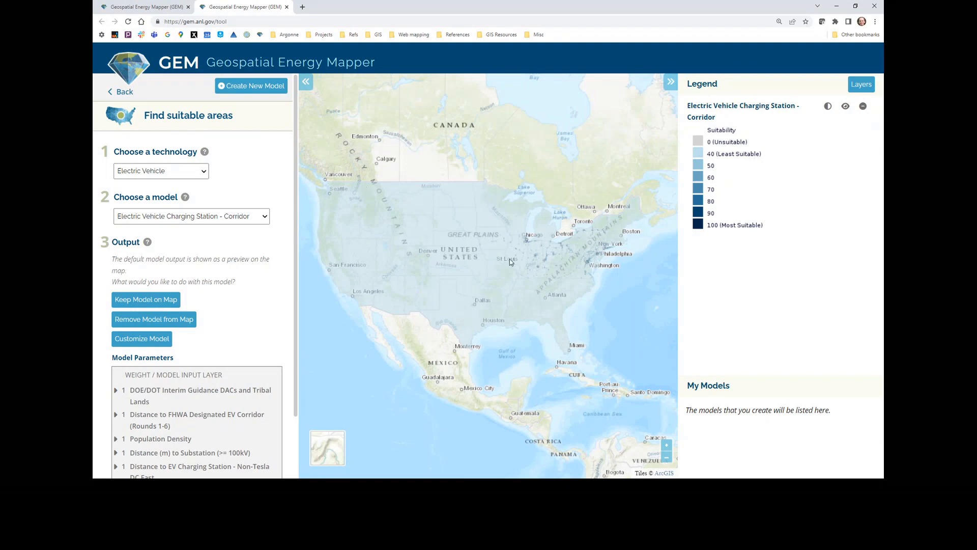
scroll(509, 258, "down", 1)
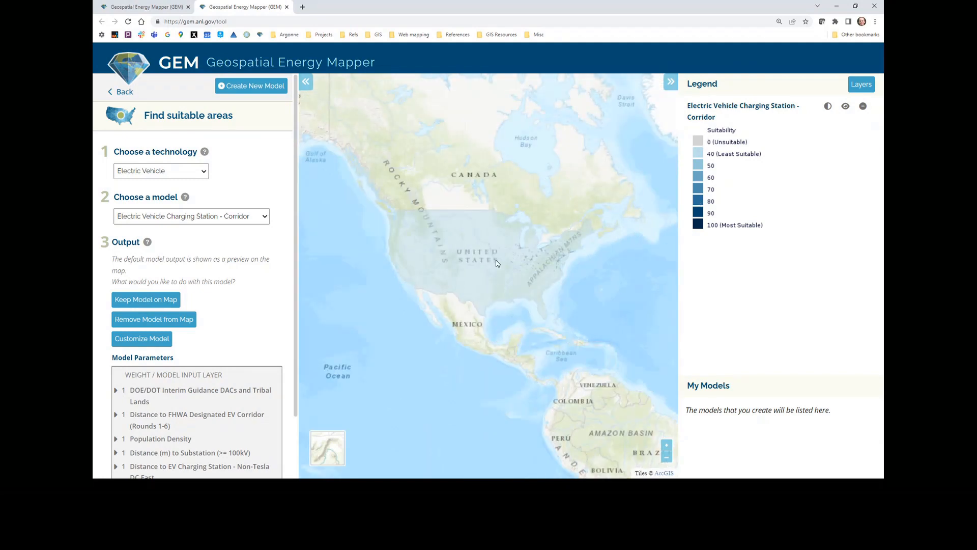
scroll(537, 257, "up", 2)
scroll(537, 256, "up", 2)
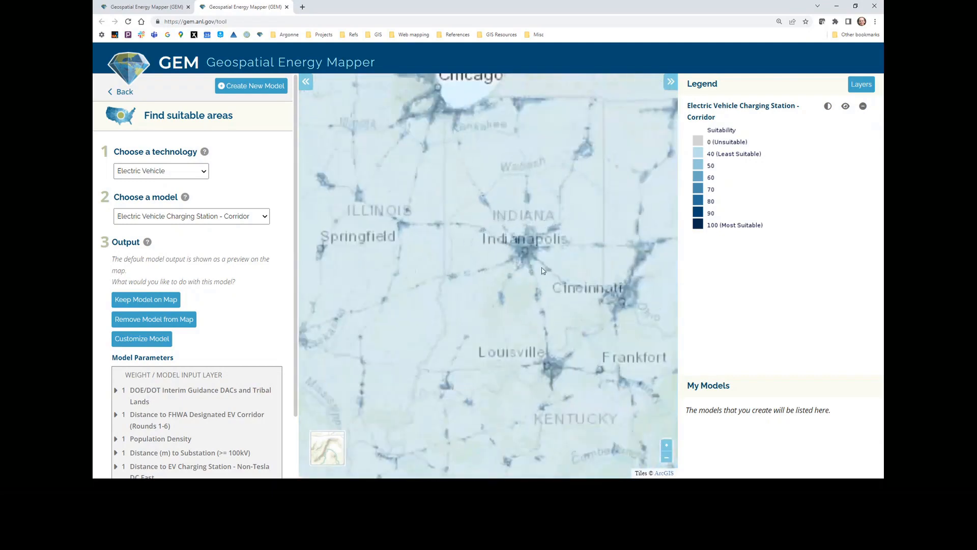
scroll(575, 261, "up", 2)
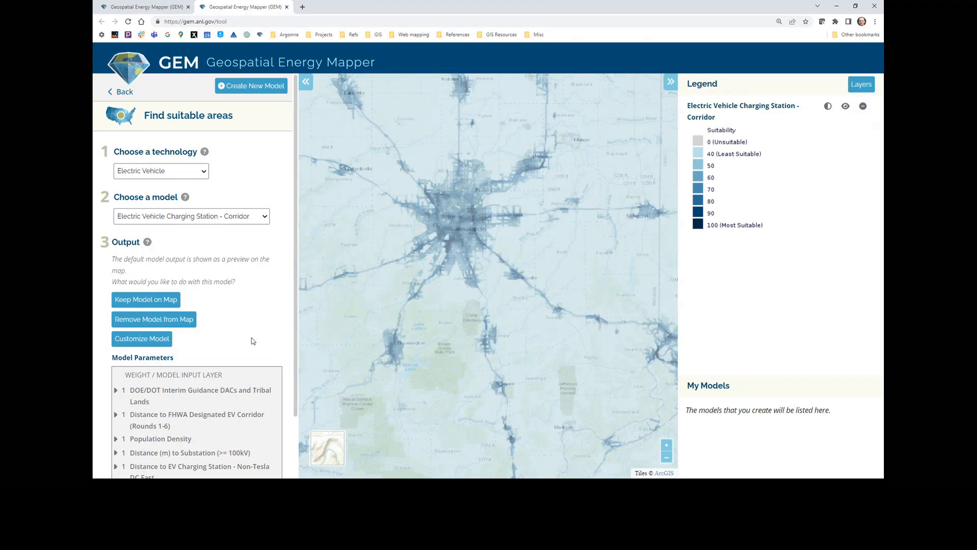
- Review the suitability classes of the DOE/DOT Interim Guidance DACs and Tribal Lands and Distance to FHWA Designated EV Corridor input layers
left_click_drag(295, 360, 297, 445)
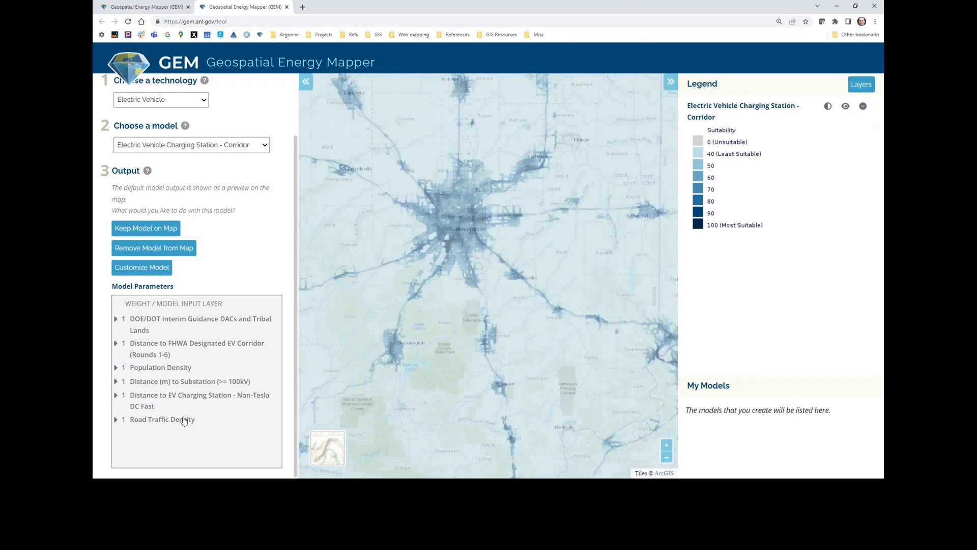
left_click(116, 322)
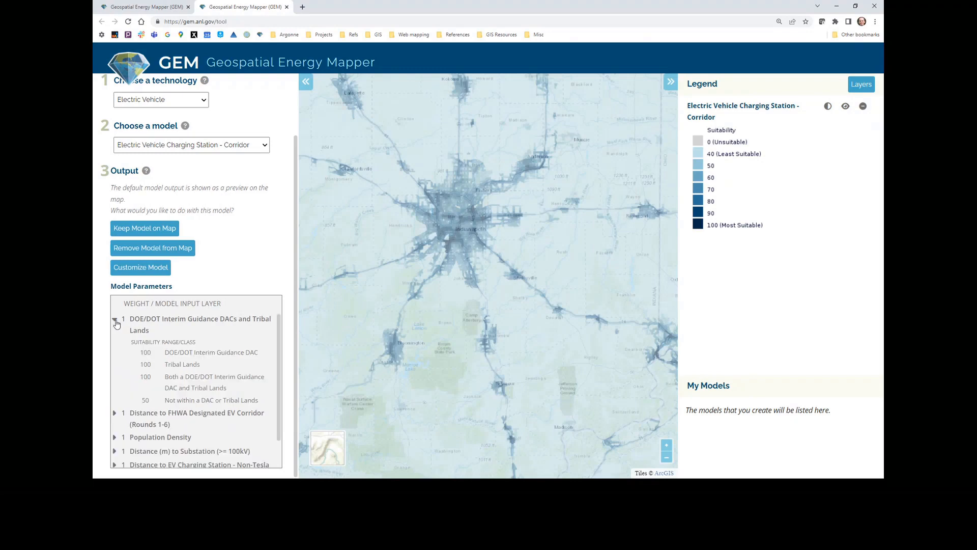
scroll(278, 379, "down", 1)
mouse_move(278, 379)
left_mouse_down()
mouse_move(278, 401)
mouse_move(277, 385)
left_mouse_up()
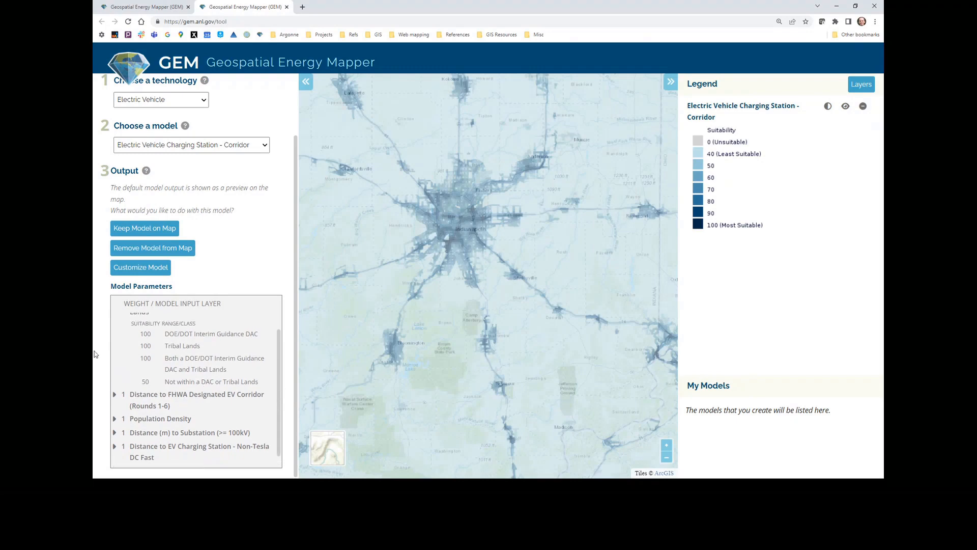
scroll(223, 355, "up", 1)
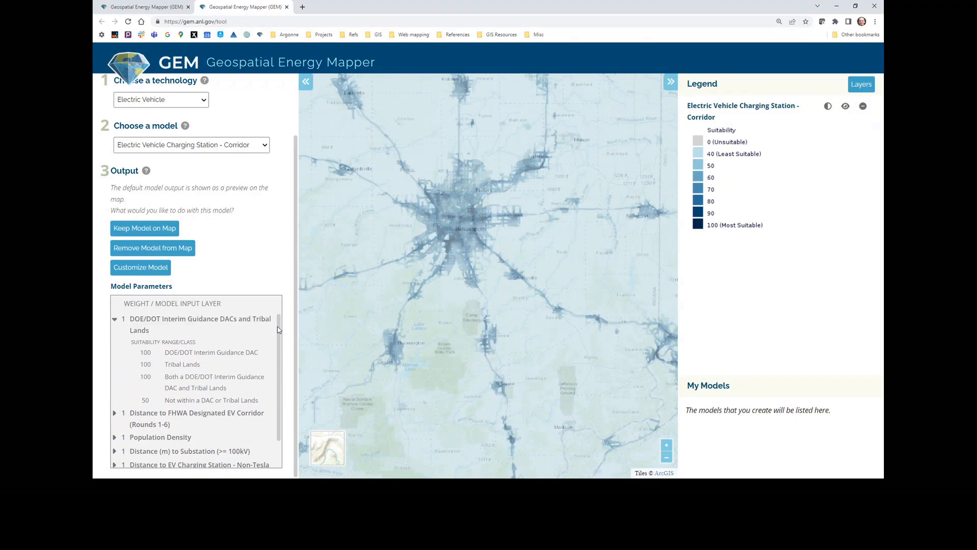
left_click(112, 320)
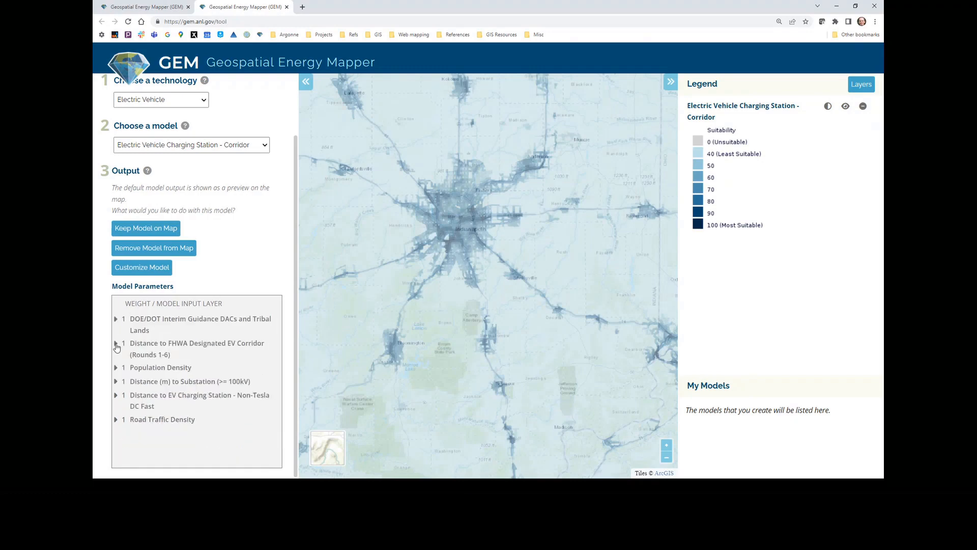
left_click(117, 347)
scroll(281, 389, "down", 1)
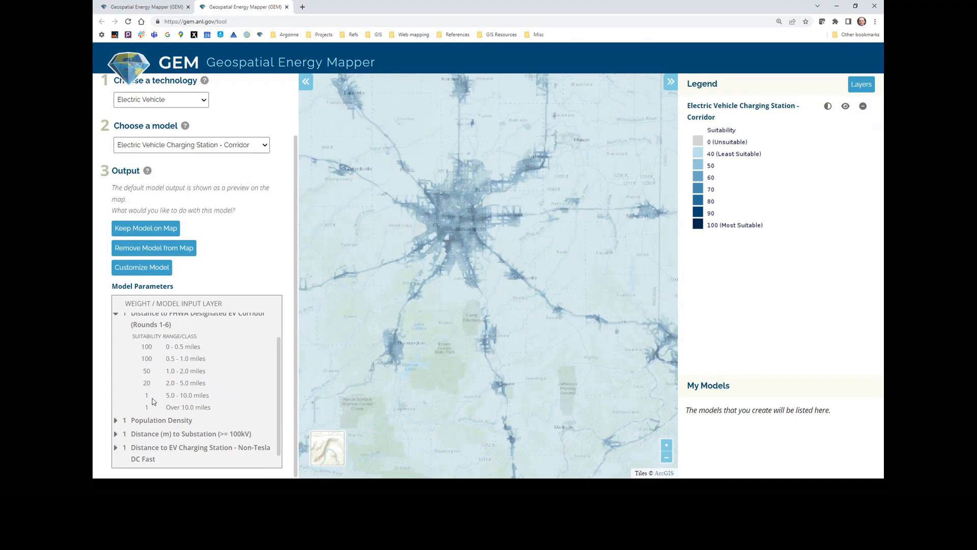
left_click(117, 315)
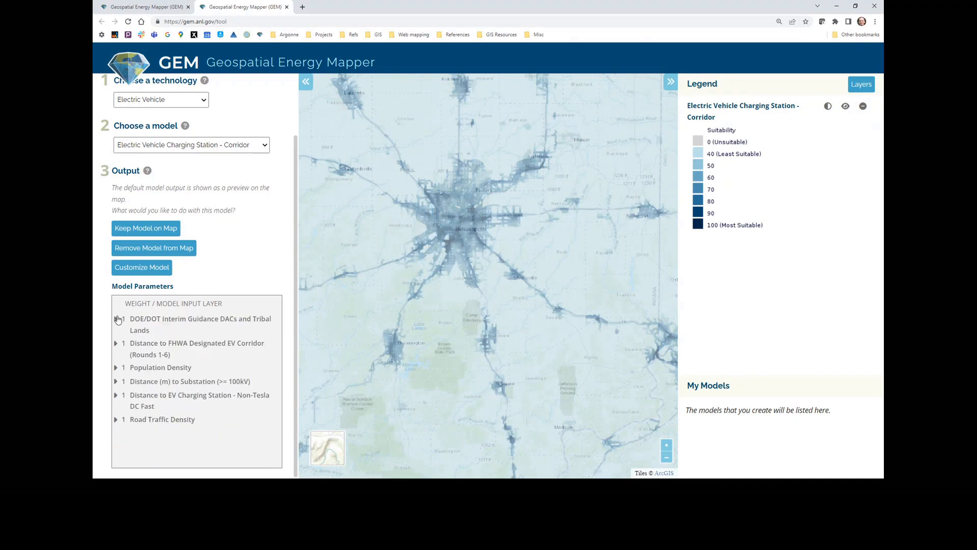
- Review the suitability classes of the Population Density and Distance to EV Charging Station - Non-Tesla DC Fast input layers
left_click(116, 369)
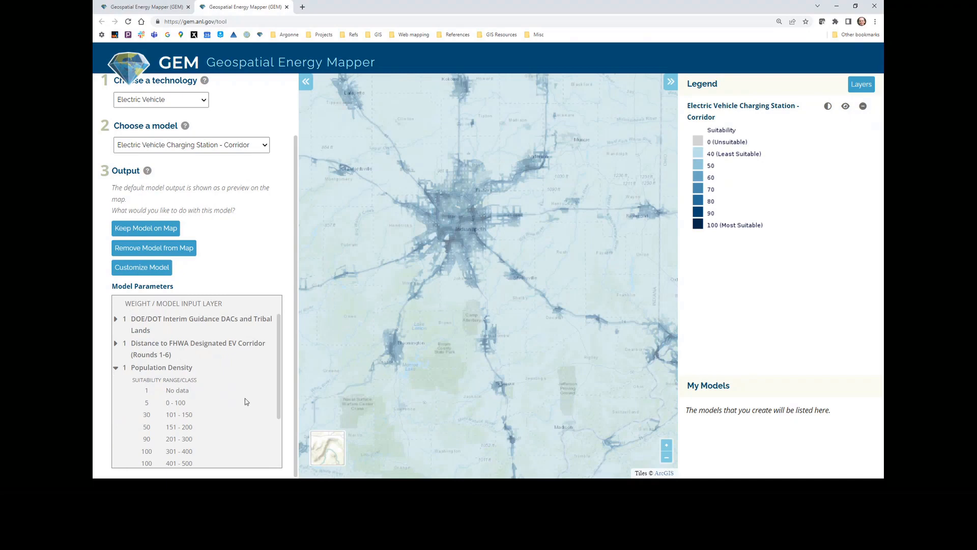
left_click_drag(279, 401, 284, 434)
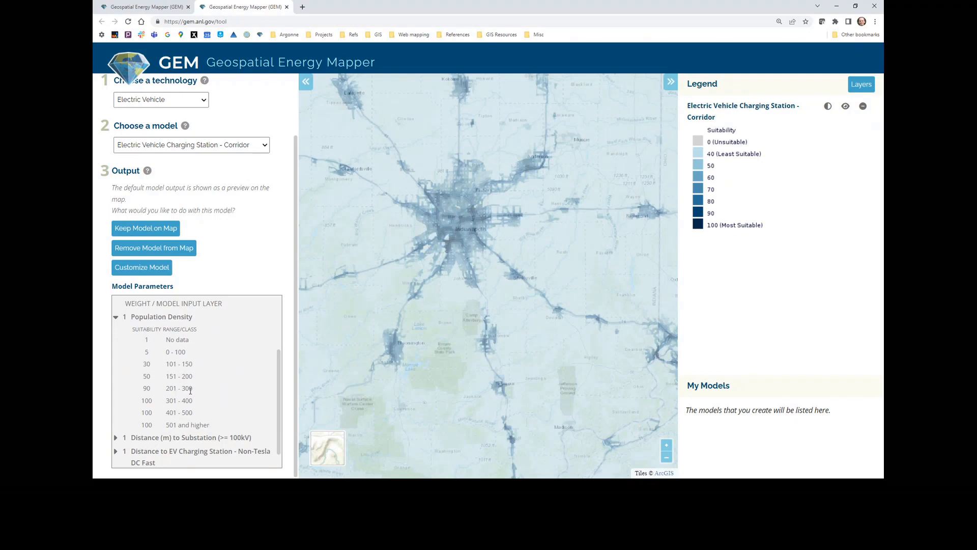
left_click(116, 318)
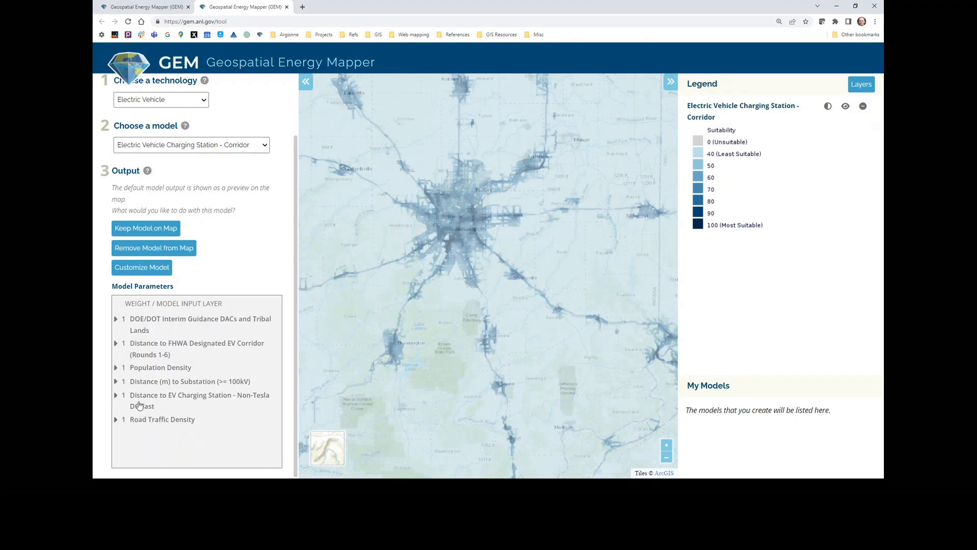
left_click(116, 396)
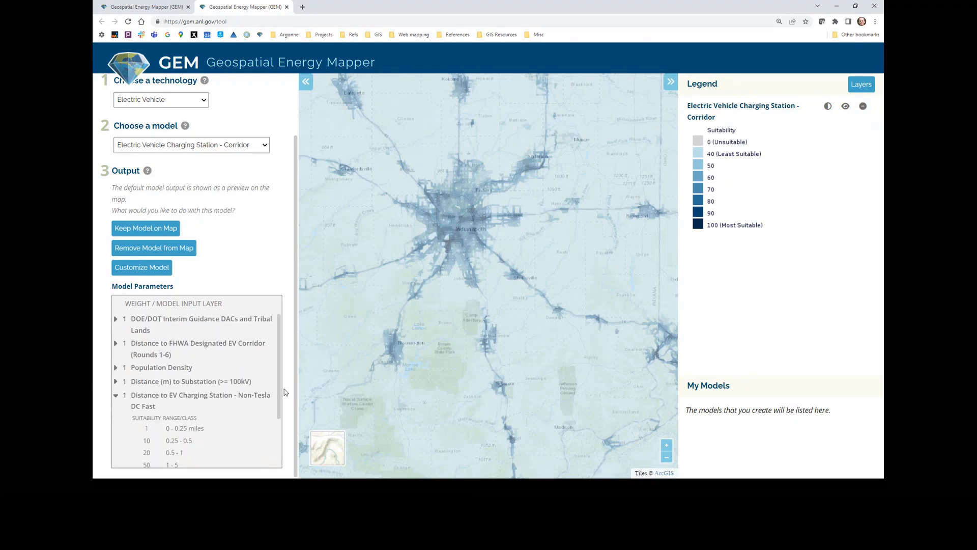
scroll(281, 391, "down", 2)
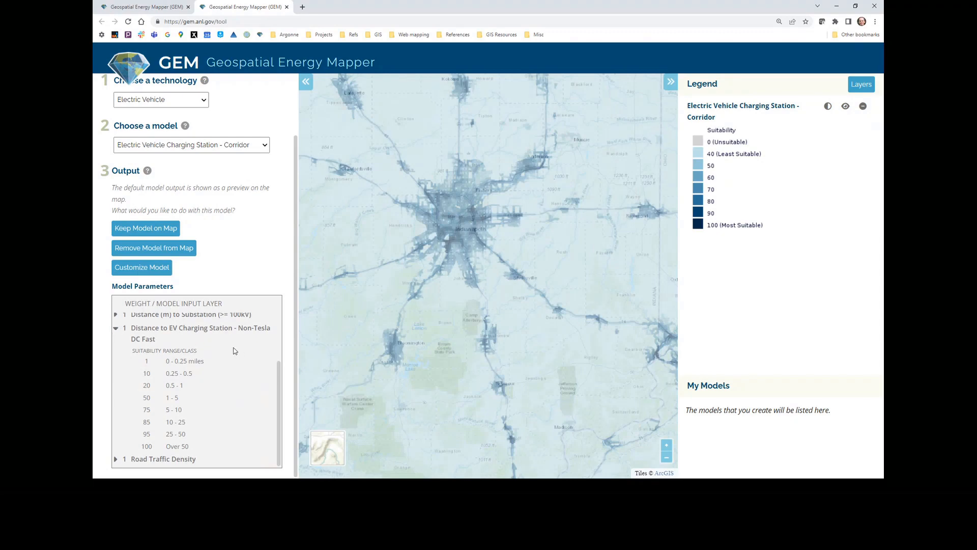
left_click(115, 330)
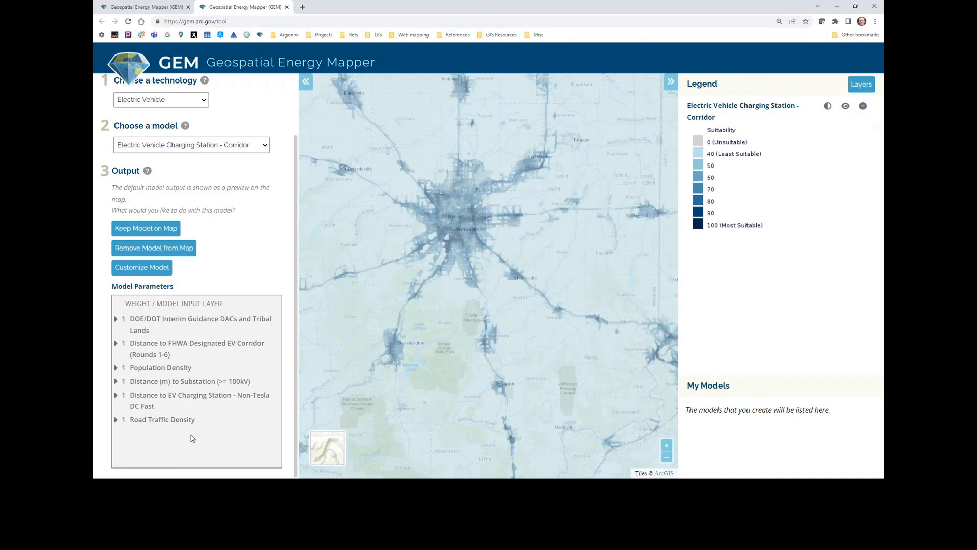
- Query the charging station corridor model's suitability value at a dark spot southeast of Indianapolis, and dismiss the result
left_click(514, 274)
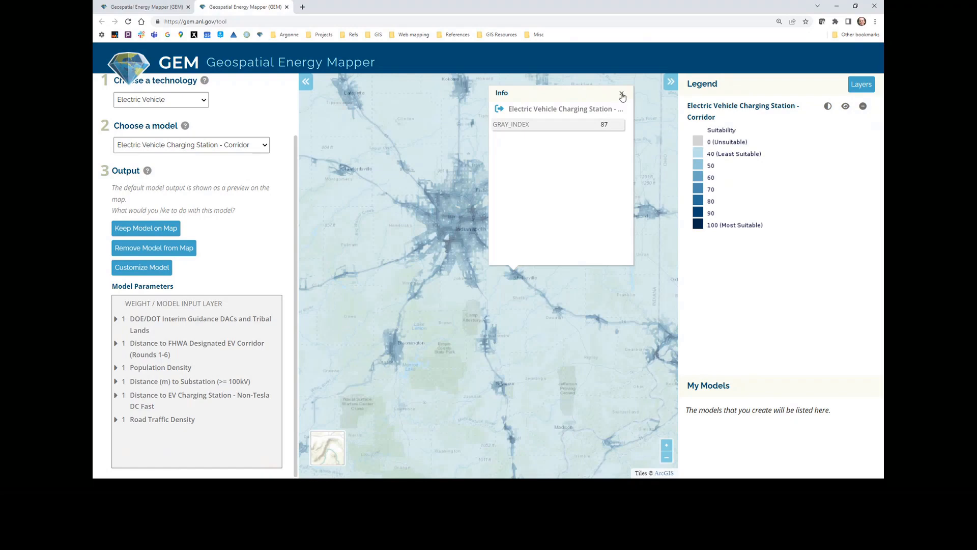
left_click(622, 96)
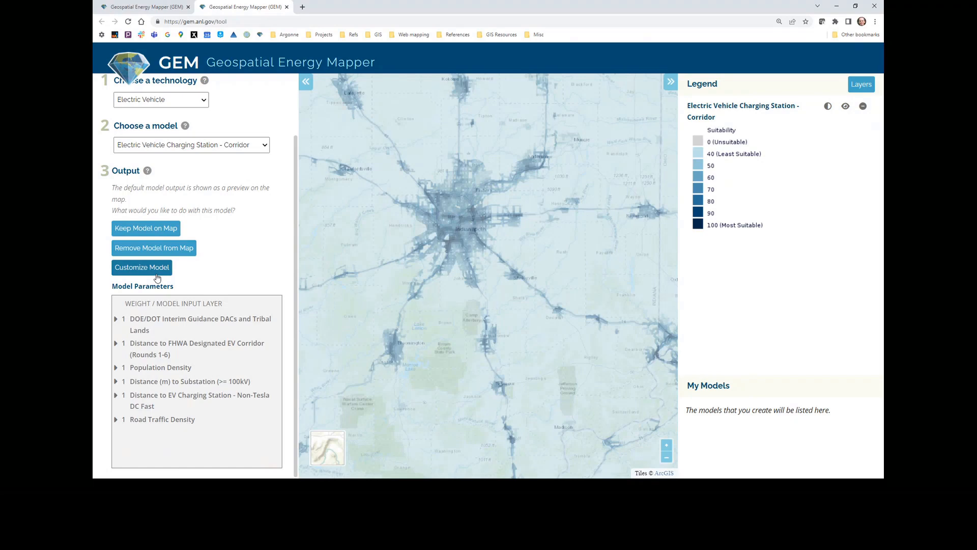
left_click(131, 270)
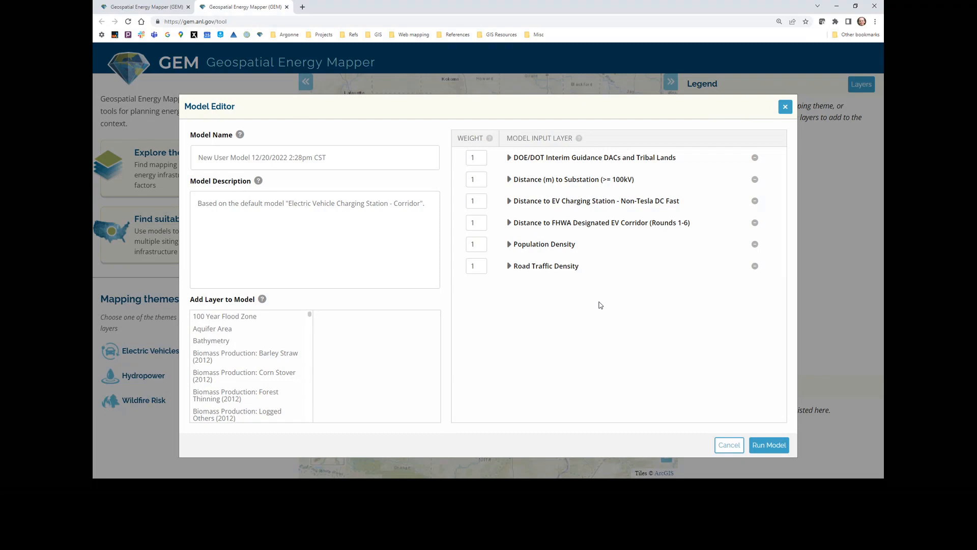
left_click(722, 450)
key("Return")
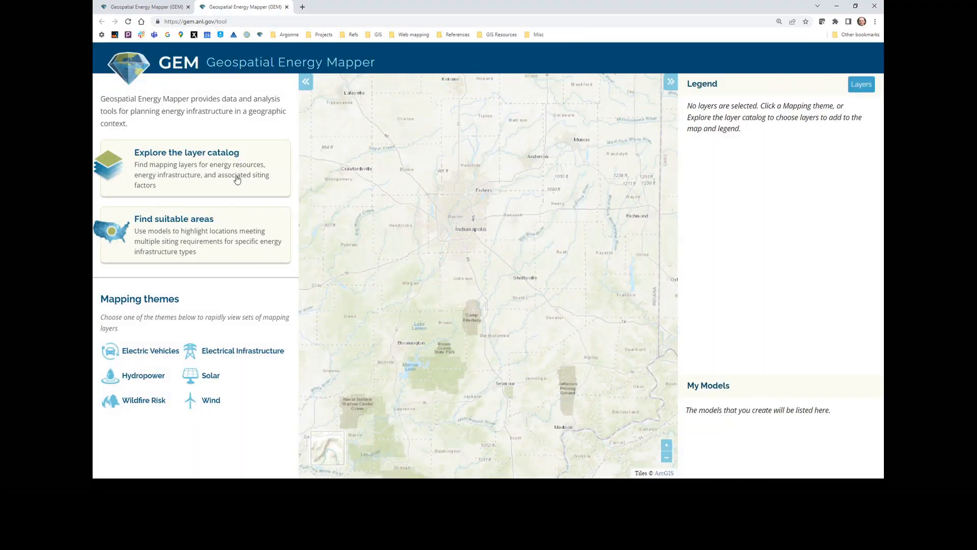
- Start a custom model based on Electric Vehicle Charging Station - Corridor and review the DOE/DOT Interim Guidance DACs and Tribal Lands suitability classes
left_click(167, 239)
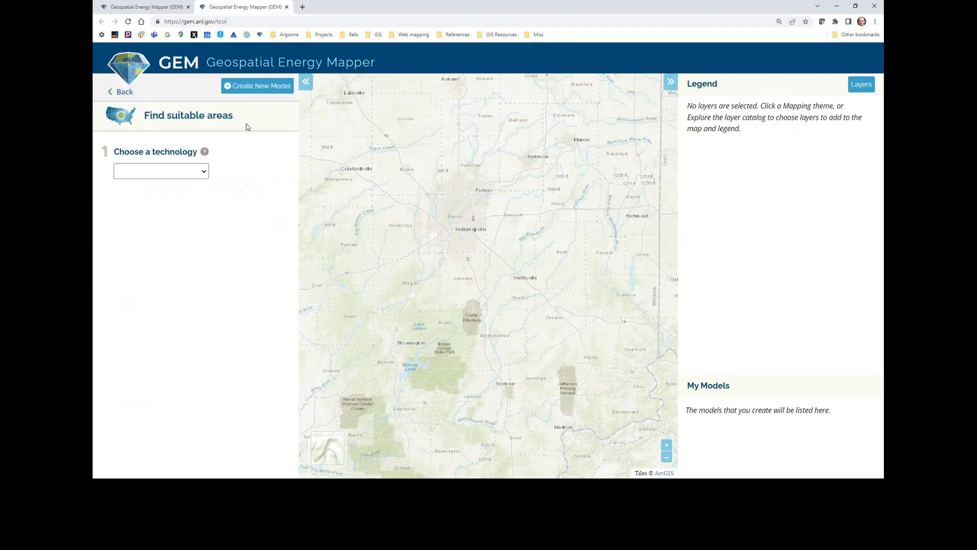
left_click(243, 90)
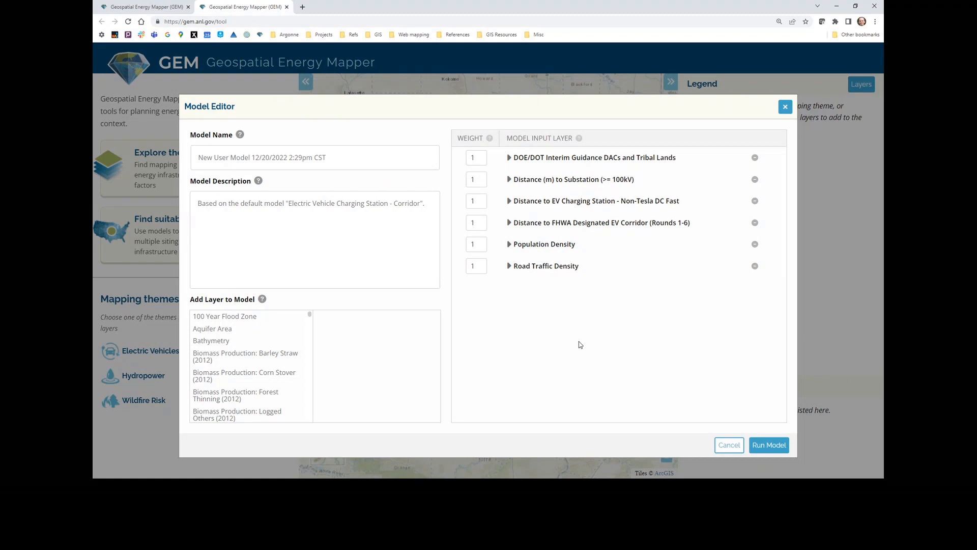
left_click(510, 158)
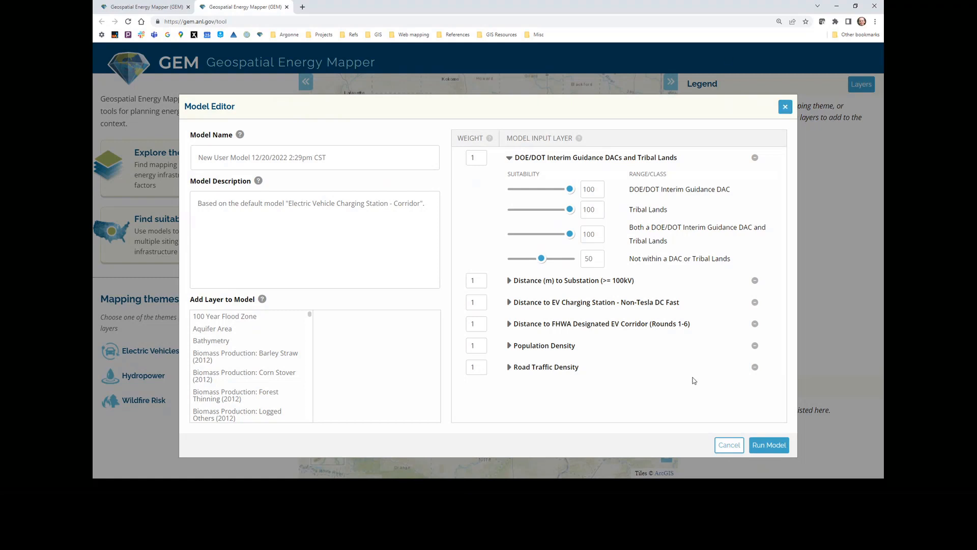
left_click(508, 159)
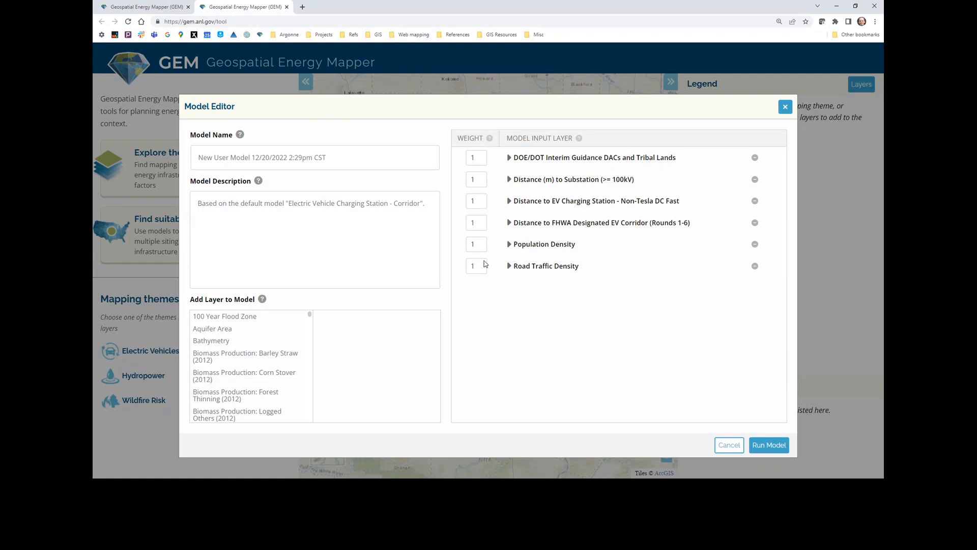
- Set the weight of the Distance to FHWA Designated EV Corridor (Rounds 1-6) layer to 3
left_click(482, 220)
left_click(482, 226)
left_click(481, 226)
- Set Population Density suitability to 100 for 0-100 through 151-200, 68 for 201-300, 36 for 301-400, 23 for 401-500, and 0 for 501 and higher
left_click(510, 245)
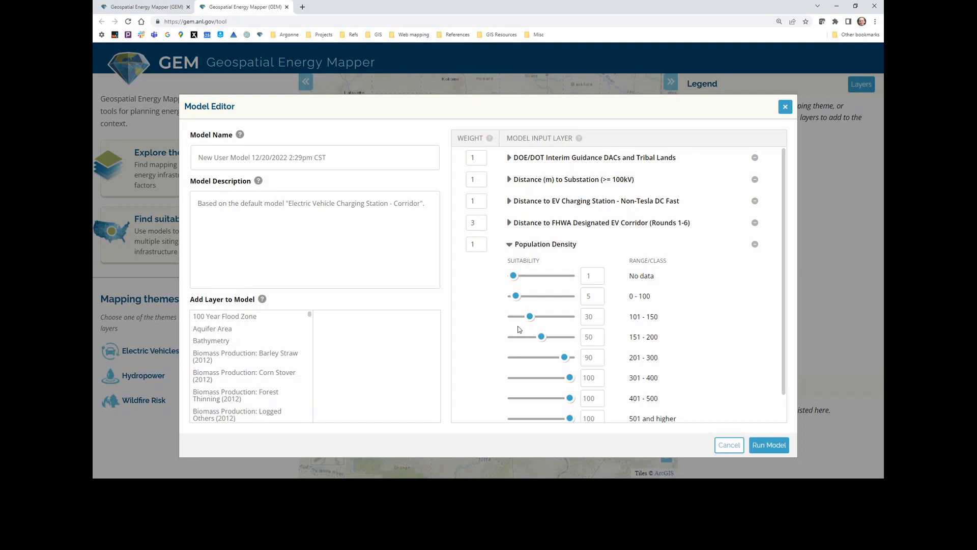
left_click_drag(516, 297, 526, 399)
left_click(513, 418)
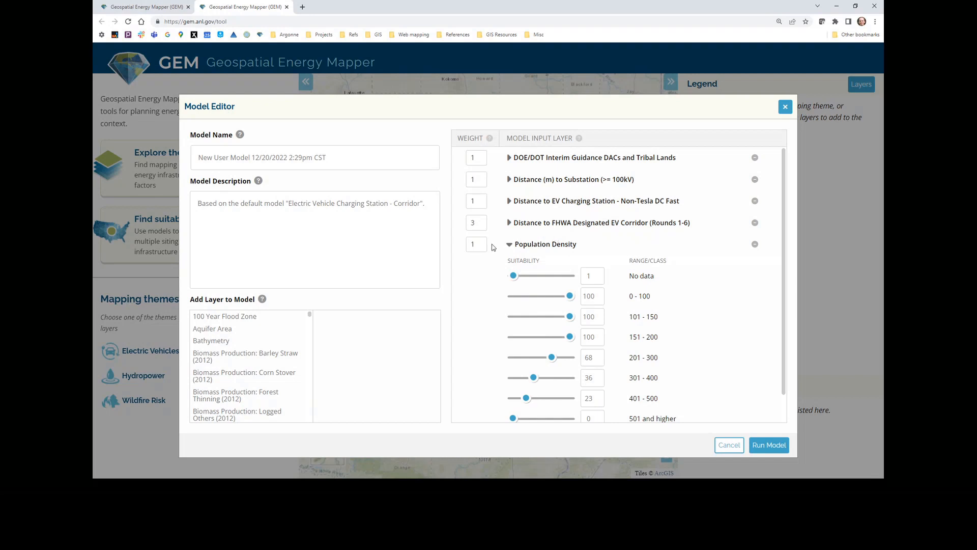
left_click(509, 244)
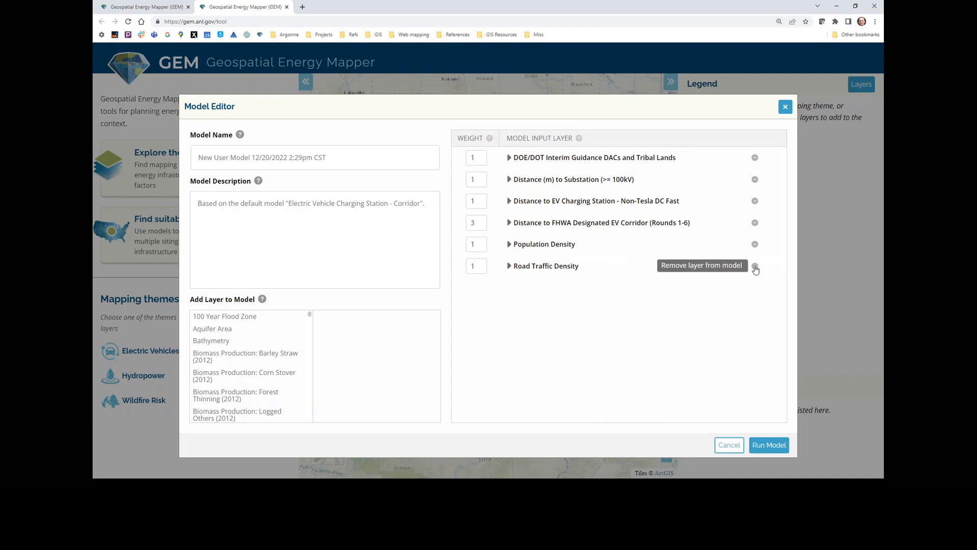
- Add the Distance in Meters to a National Scenic or Historic Trail layer to the model, check its suitability classes, and run the model
scroll(241, 353, "down", 4)
scroll(241, 354, "down", 6)
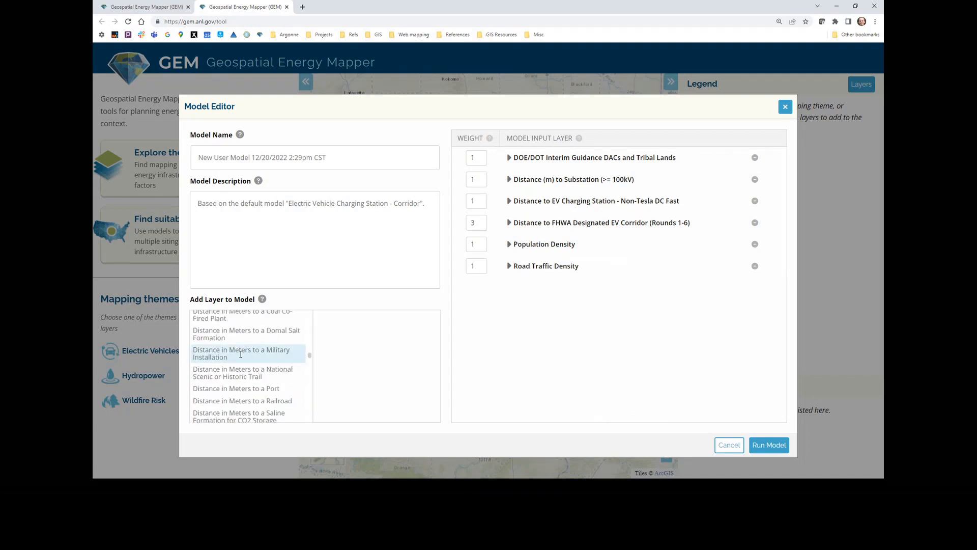
left_click(198, 373)
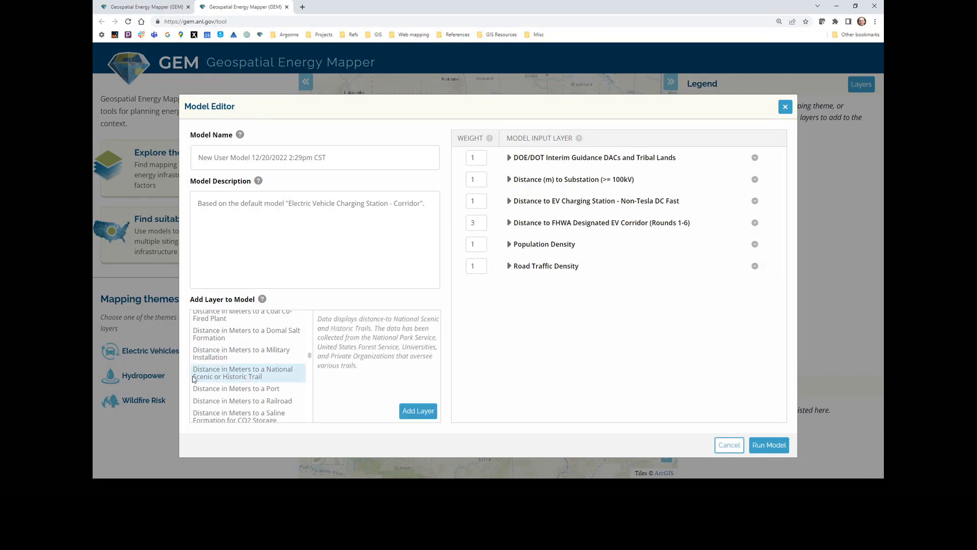
left_click(417, 411)
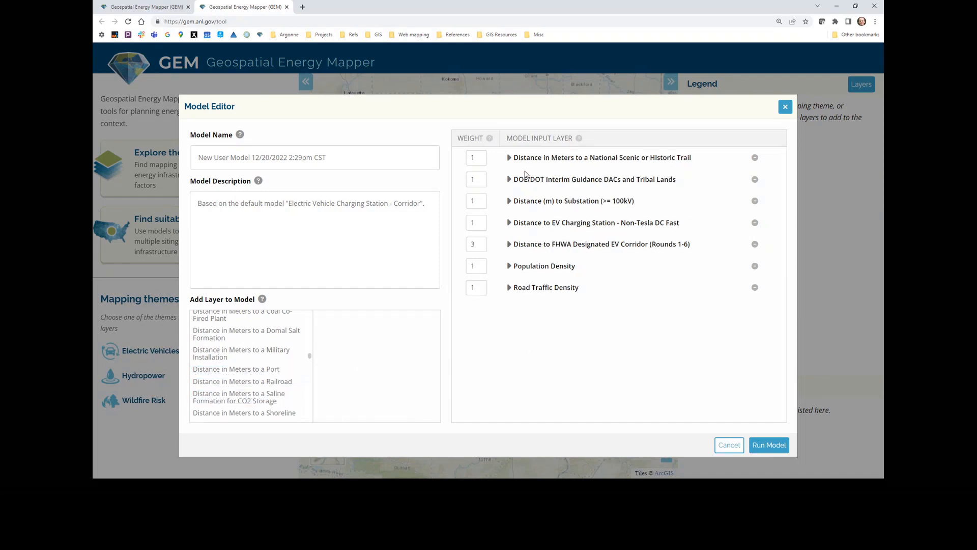
left_click(509, 157)
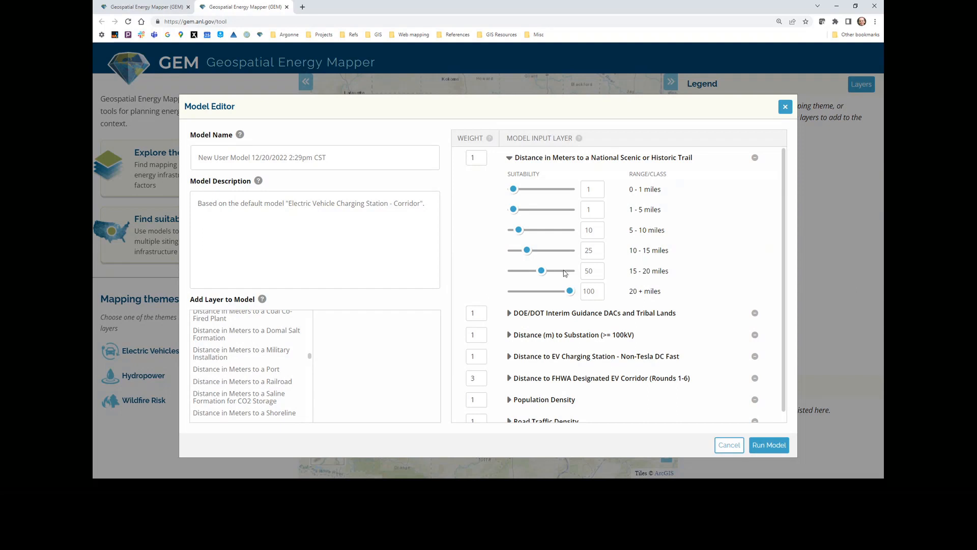
left_click(509, 158)
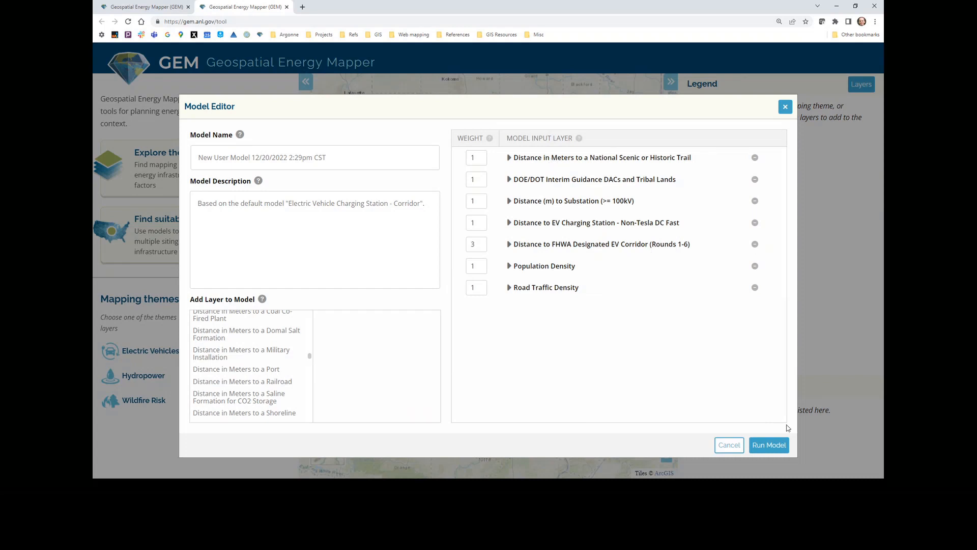
left_click(768, 446)
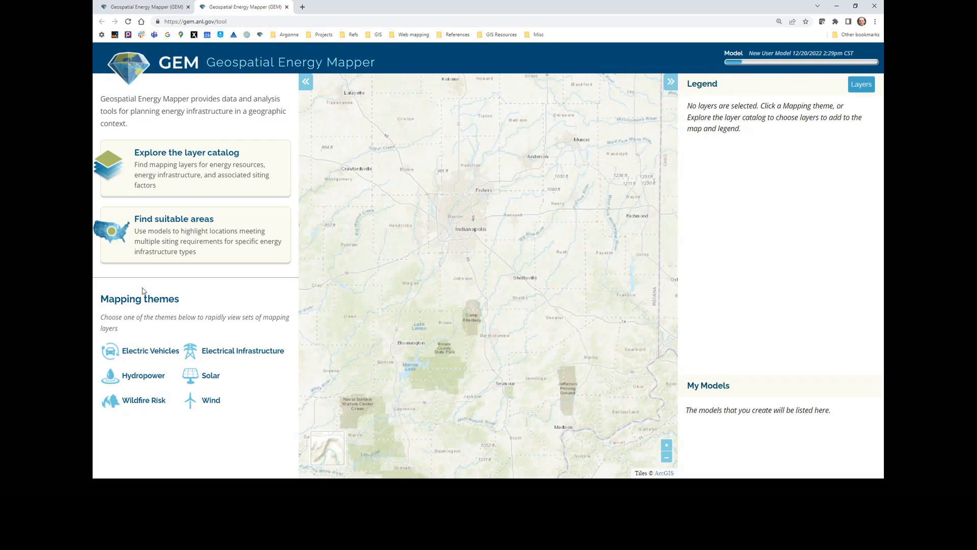
left_click(145, 240)
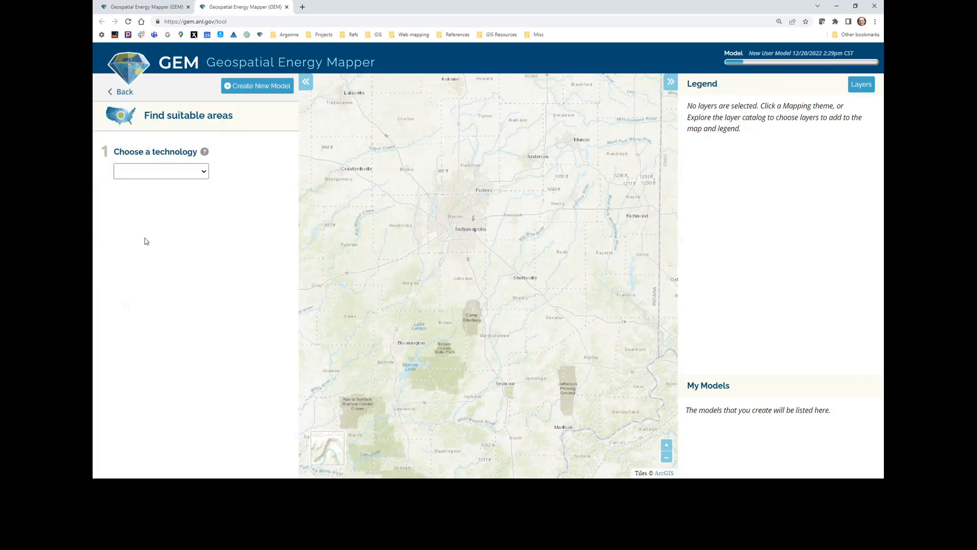
left_click(203, 173)
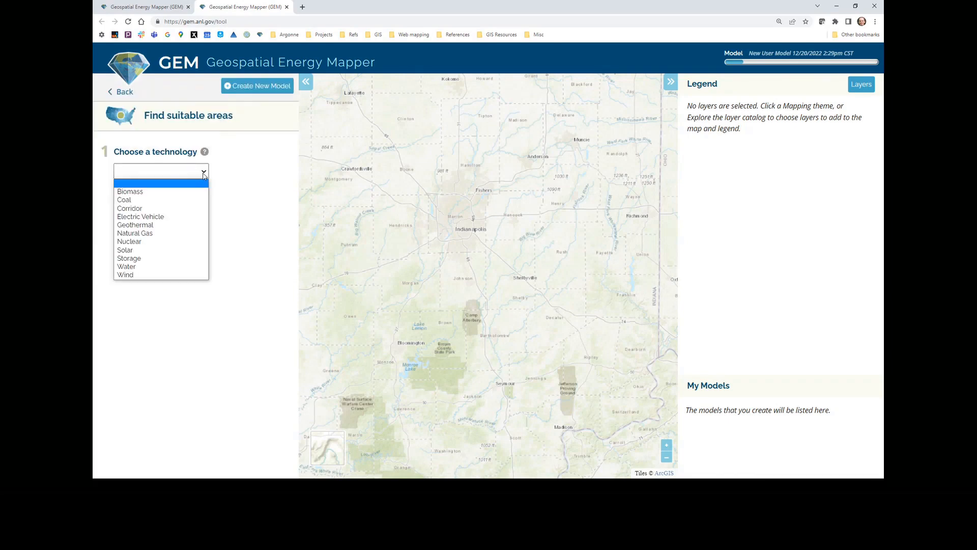
left_click(159, 217)
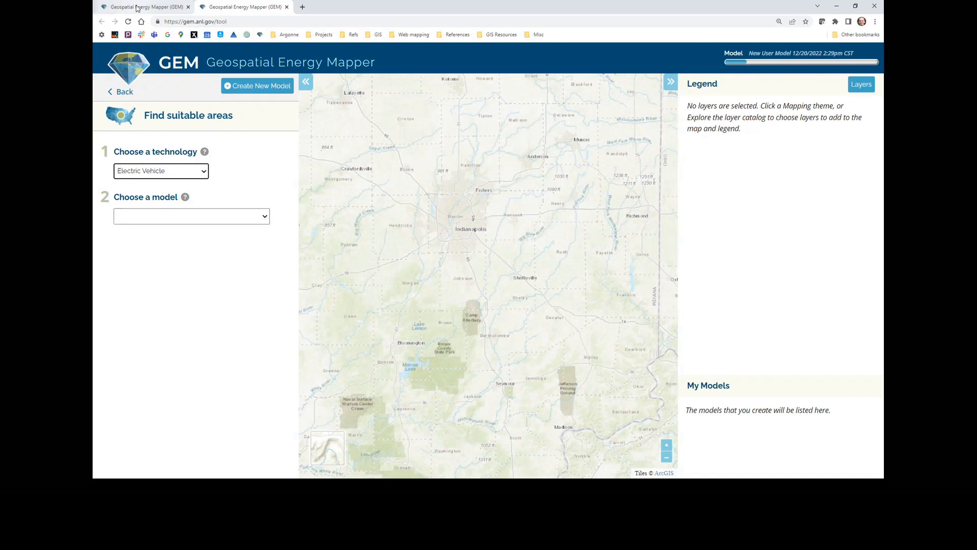
left_click(138, 91)
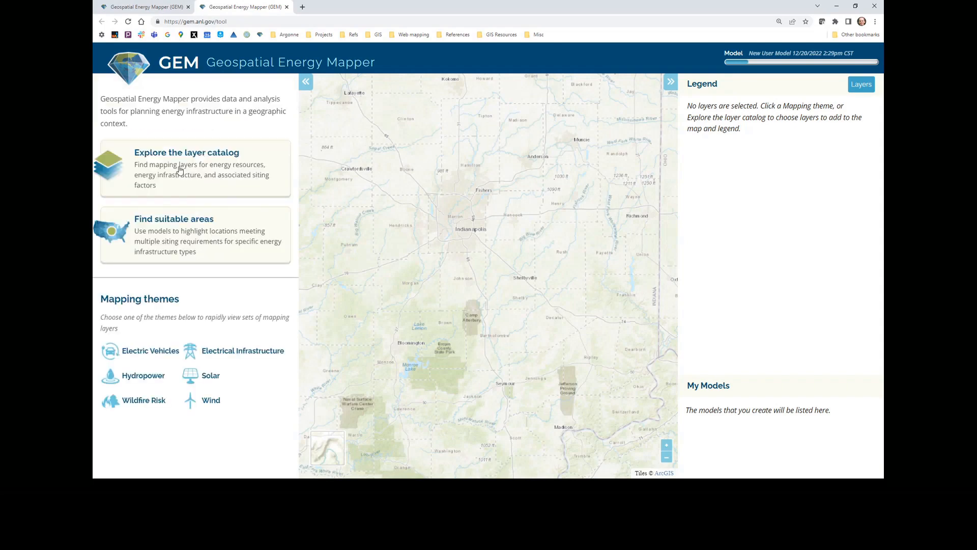
left_click(149, 169)
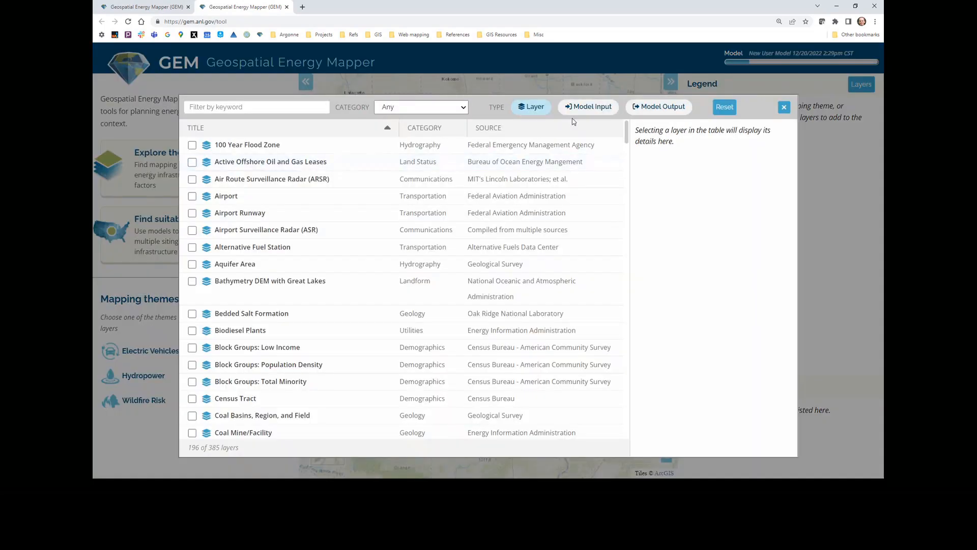
left_click(650, 109)
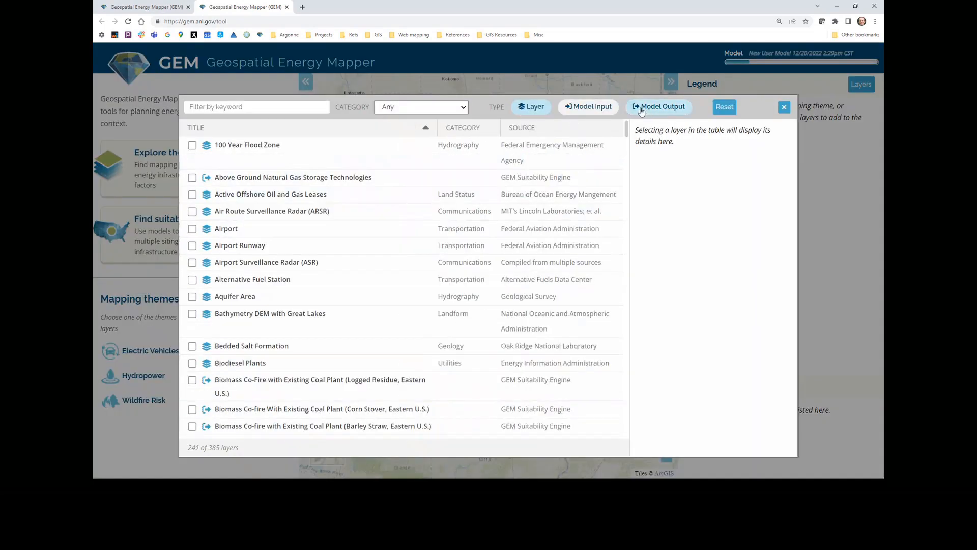
left_click(783, 108)
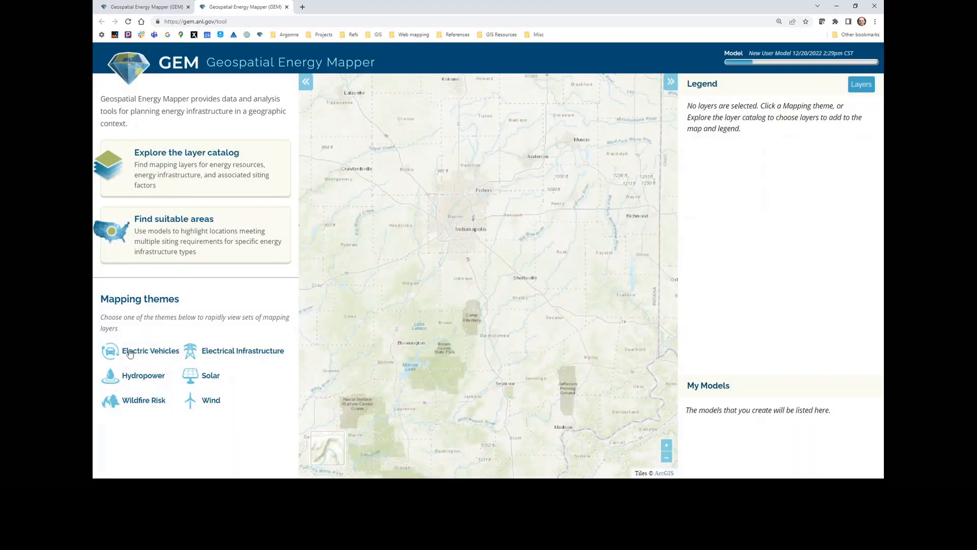
- Load the Electric Vehicles mapping theme and add the Electric Vehicle Charging Station - Corridor model output to the map
left_click(130, 352)
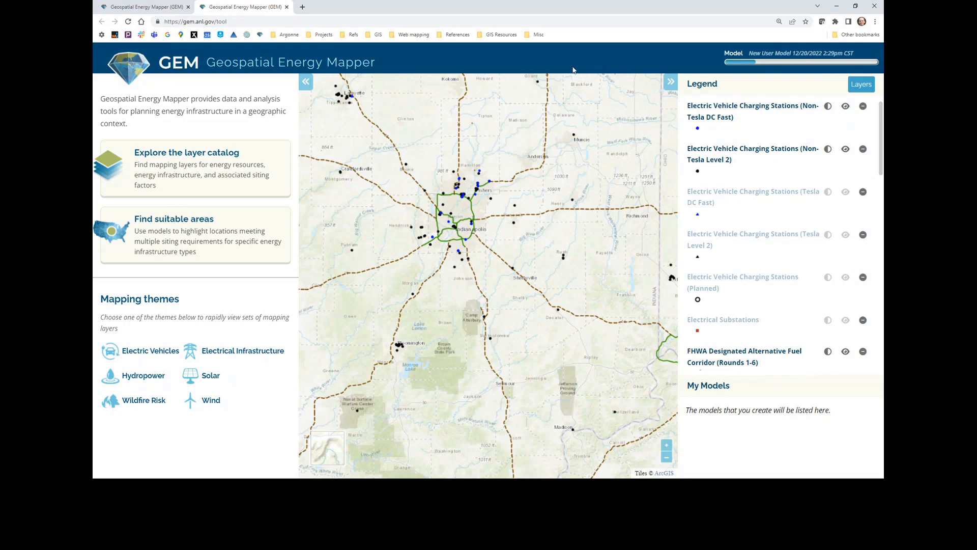
left_click(143, 167)
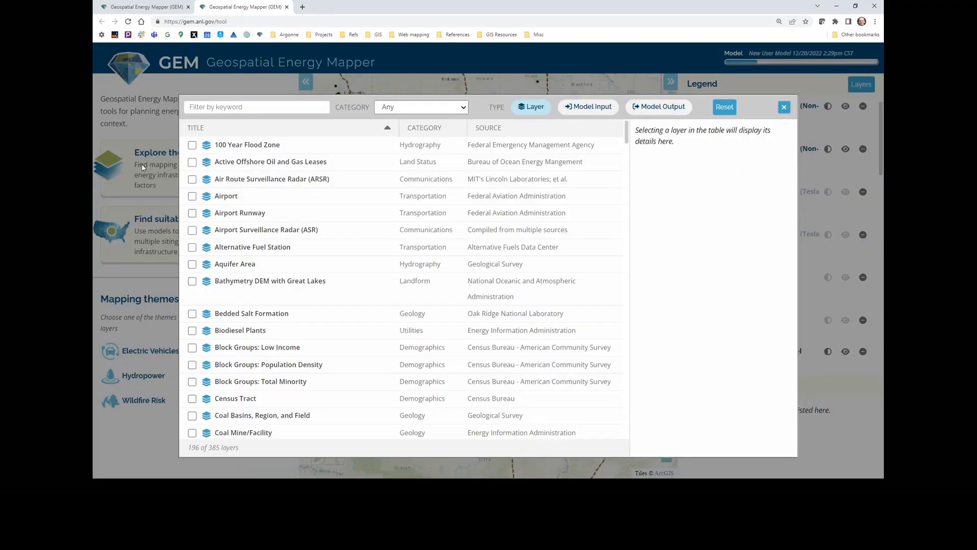
left_click(657, 107)
left_click(539, 111)
left_click(288, 108)
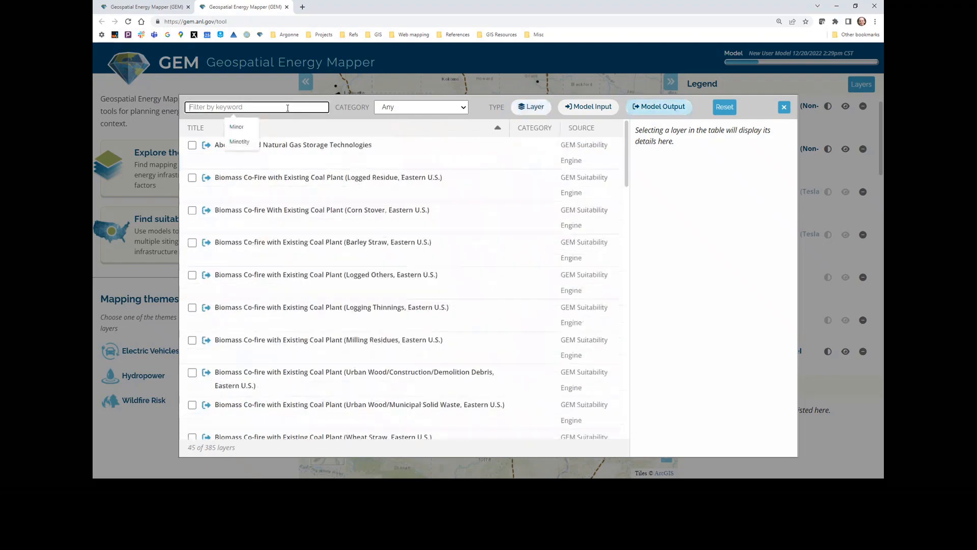
type("ev")
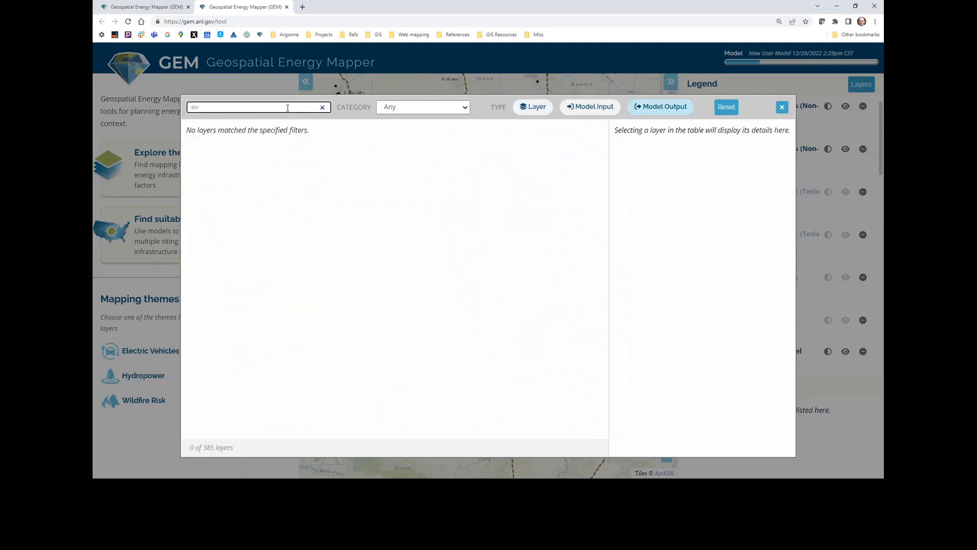
key("BackSpace")
type("le")
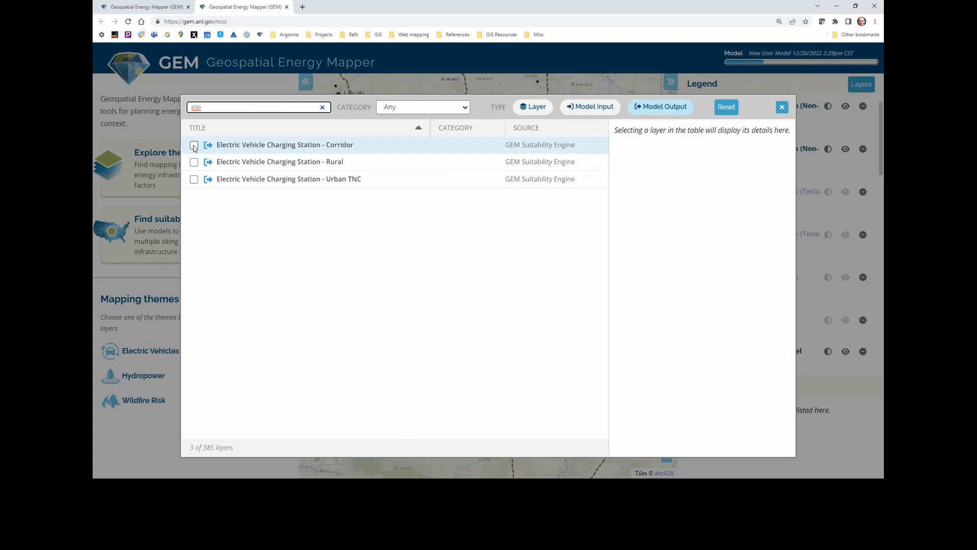
left_click(194, 146)
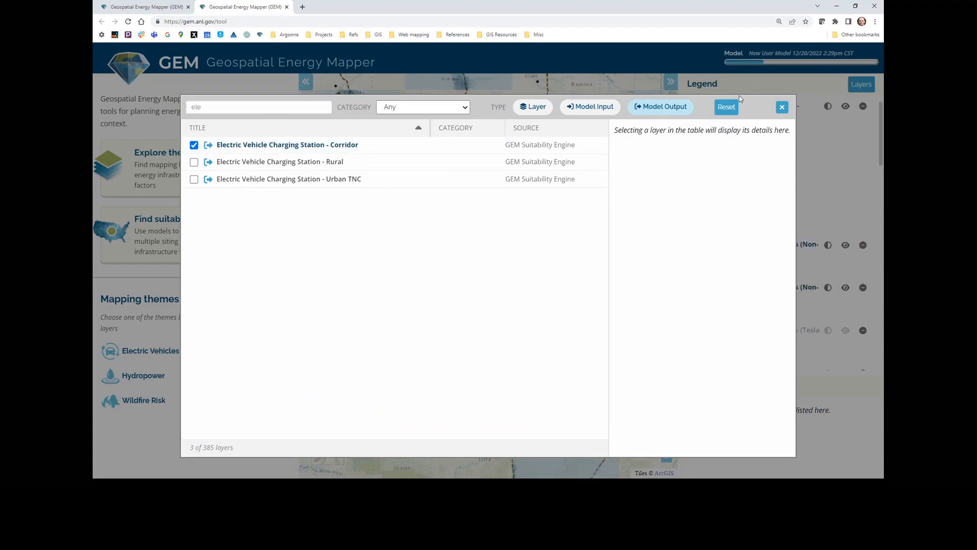
left_click(782, 108)
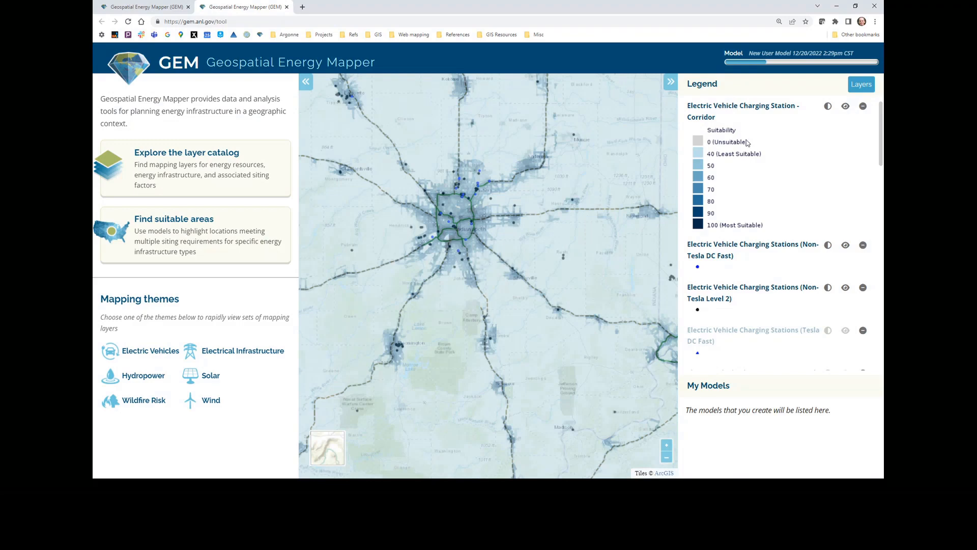
- Move the Electric Vehicle Charging Station - Corridor layer below FHWA Designated Alternative Fuel Corridor and view the overlaid corridors across Indiana and Ohio
left_click_drag(717, 107, 723, 294)
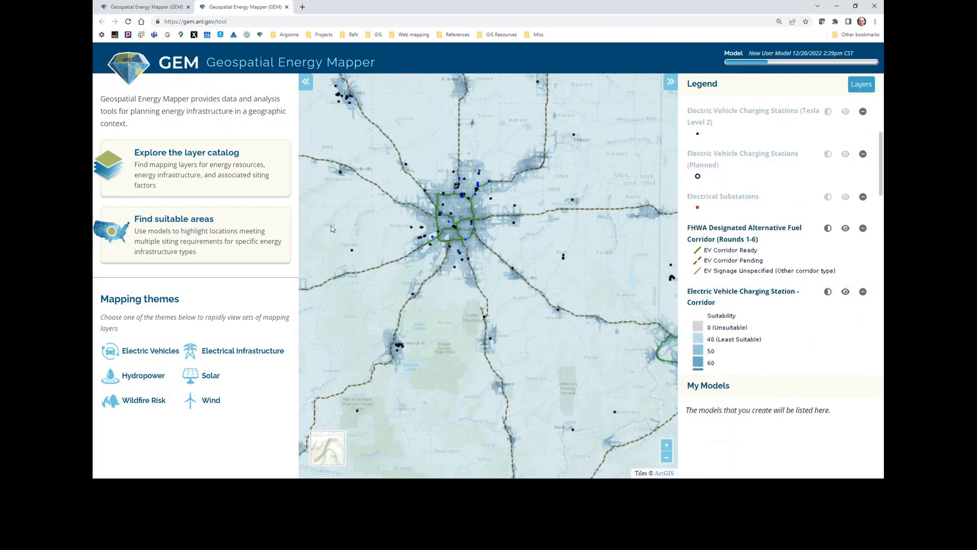
scroll(444, 270, "down", 4)
left_click(306, 81)
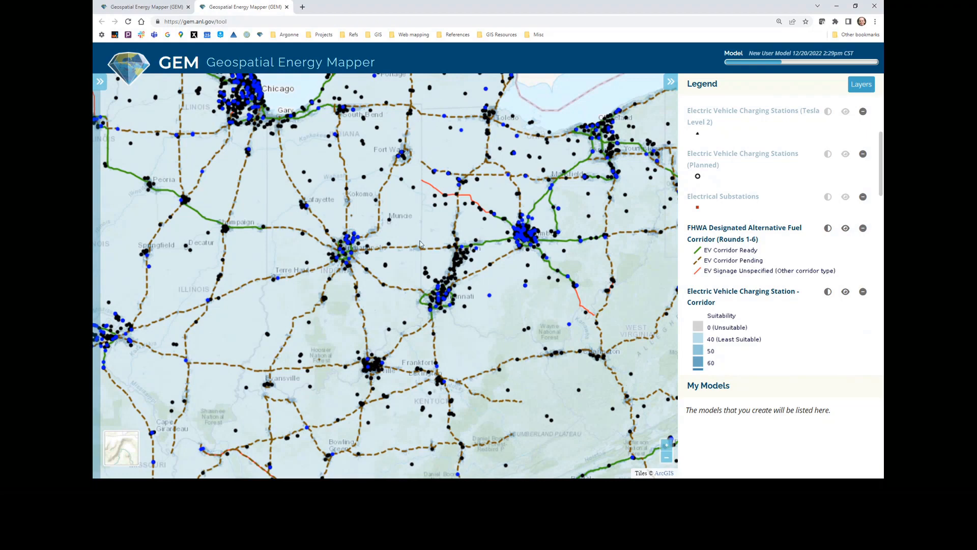
scroll(491, 250, "up", 2)
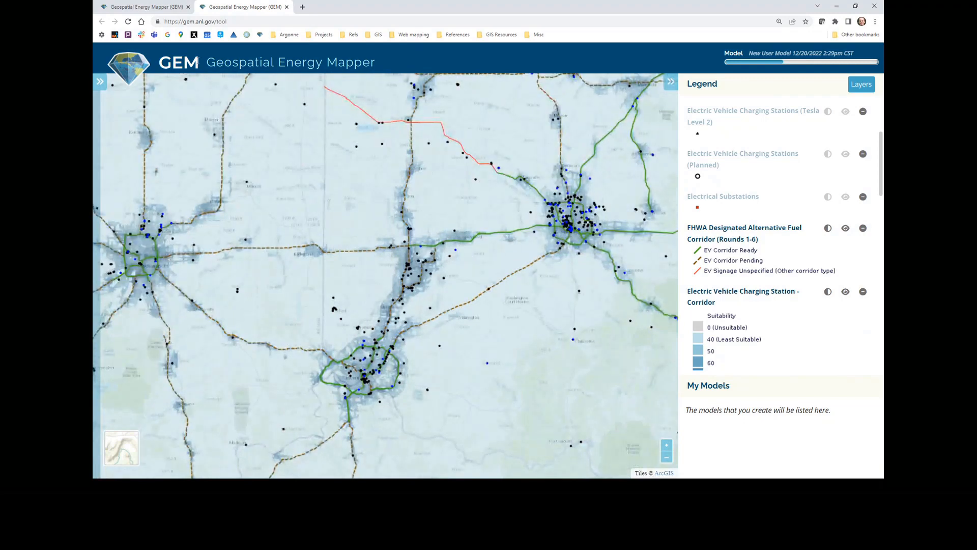
left_click(100, 82)
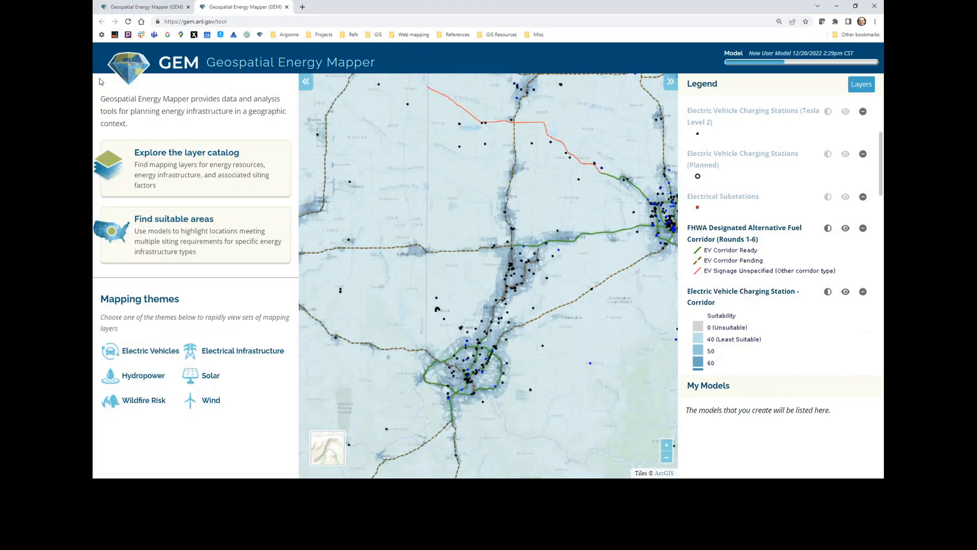
- Search the layer catalog for "doe" and make the DOE/DOT Interim Guidance DACs (May 2022) layer visible on the map
left_click(150, 166)
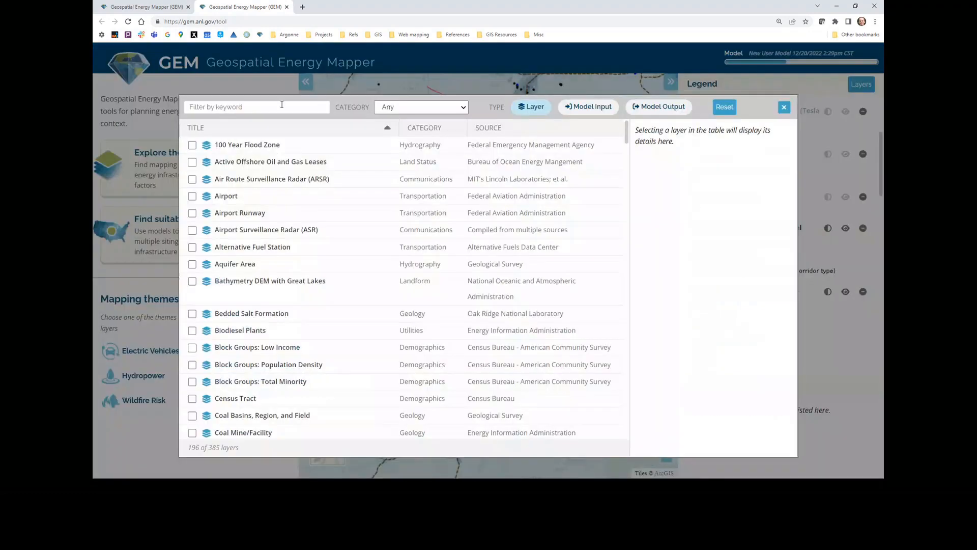
left_click(282, 104)
type("doe")
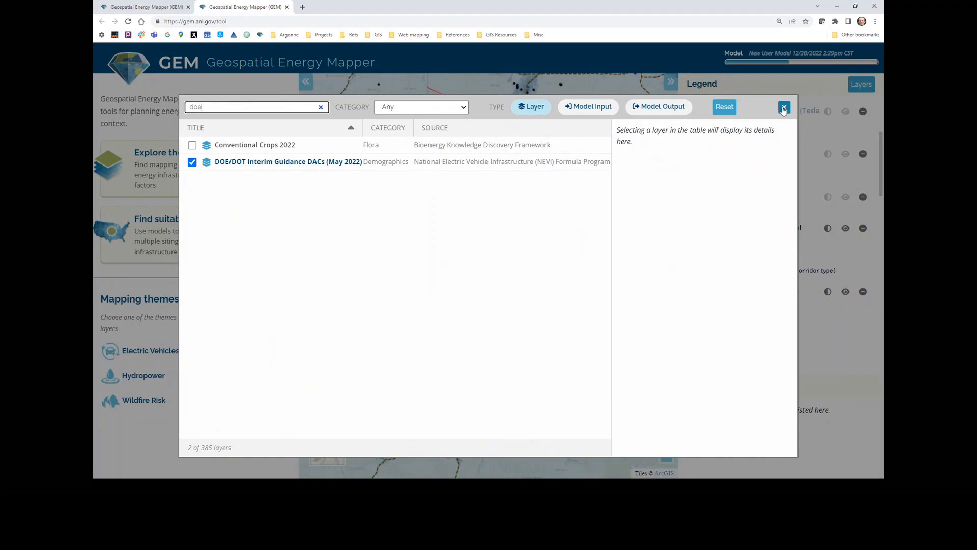
left_click(783, 107)
scroll(760, 326, "down", 6)
scroll(759, 327, "down", 3)
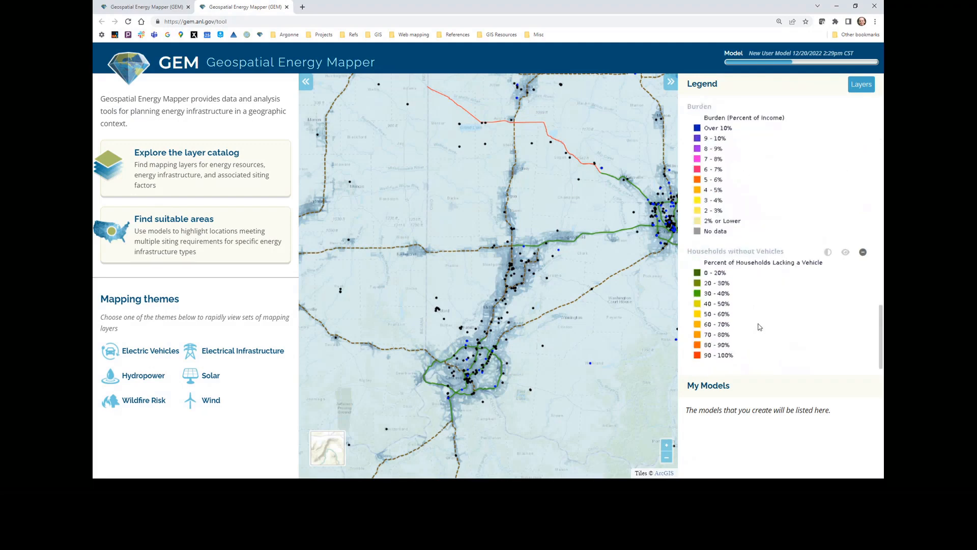
scroll(760, 326, "up", 5)
left_click(845, 217)
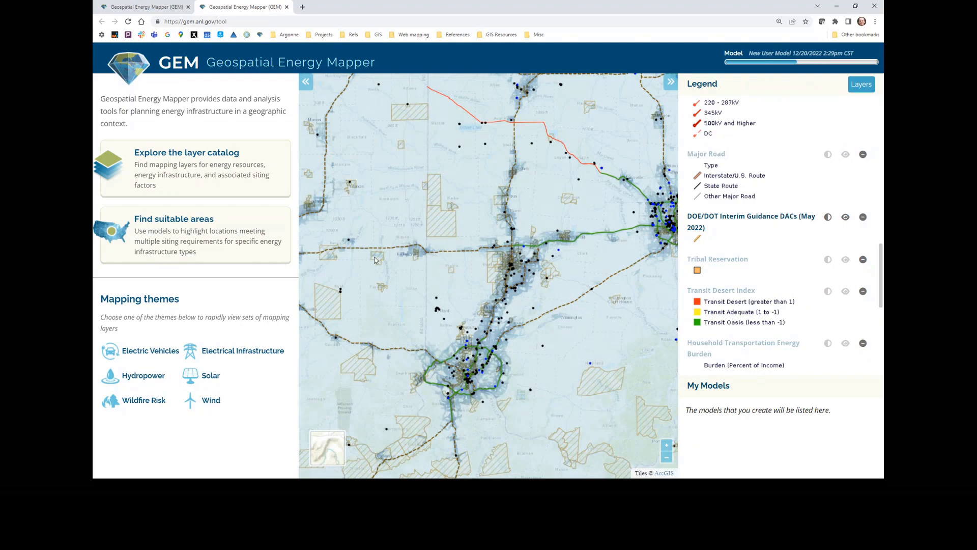
- Identify the map features where the corridor crosses the disadvantaged community near Knightstown and review the FHWA corridor segment's attributes
left_click_drag(321, 243, 460, 229)
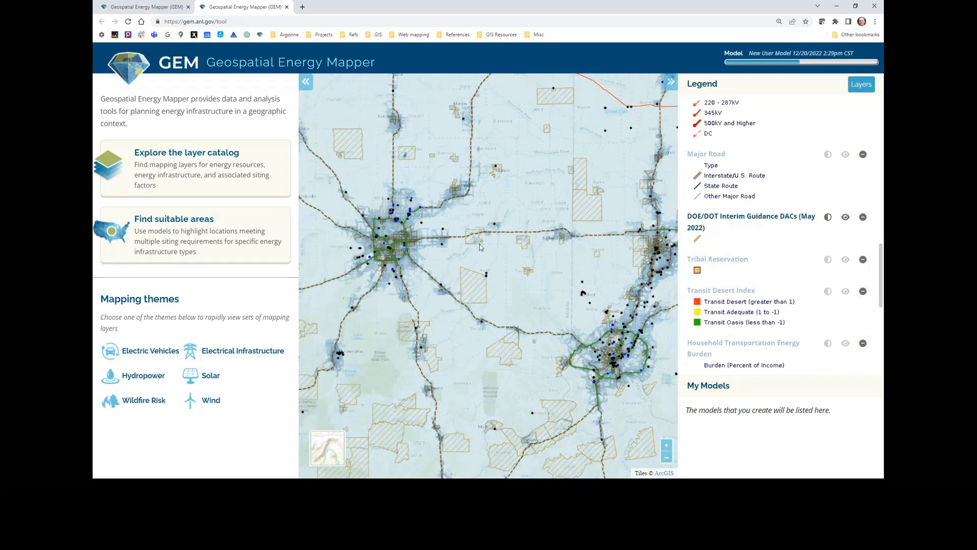
scroll(480, 245, "up", 4)
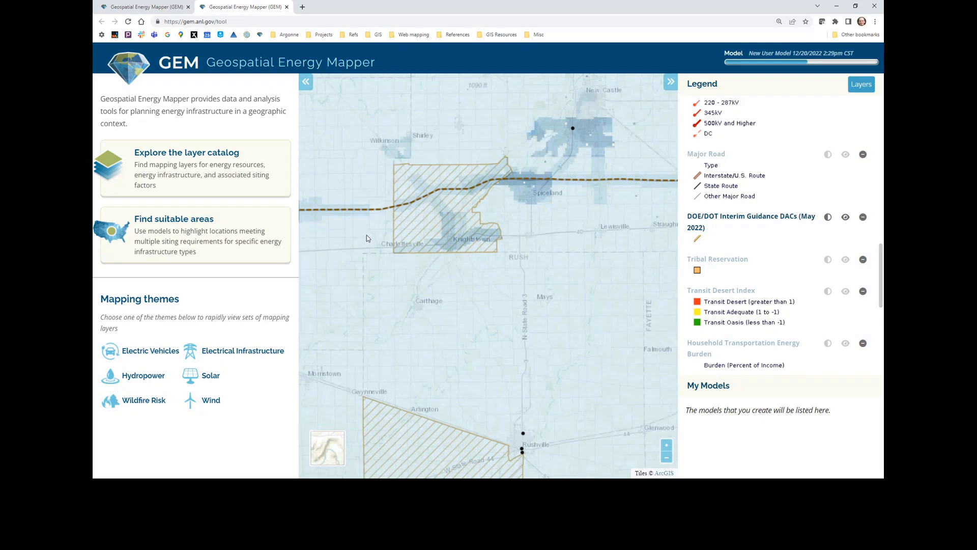
scroll(366, 234, "down", 1)
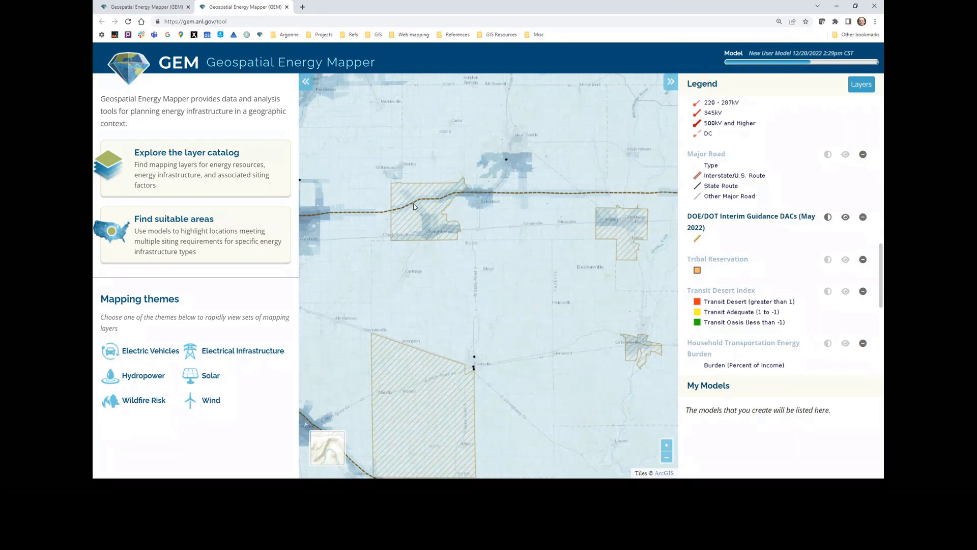
left_click_drag(487, 245, 634, 294)
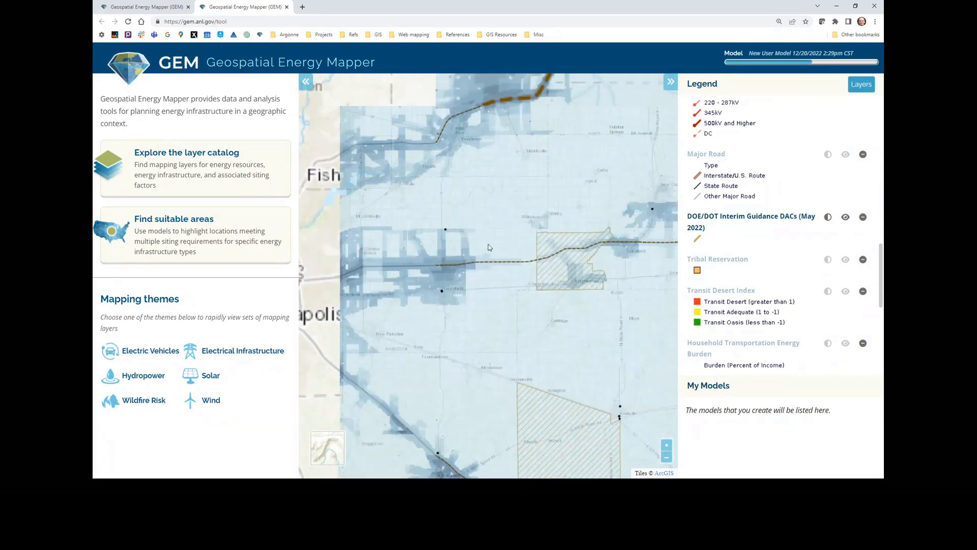
left_click_drag(488, 240, 473, 233)
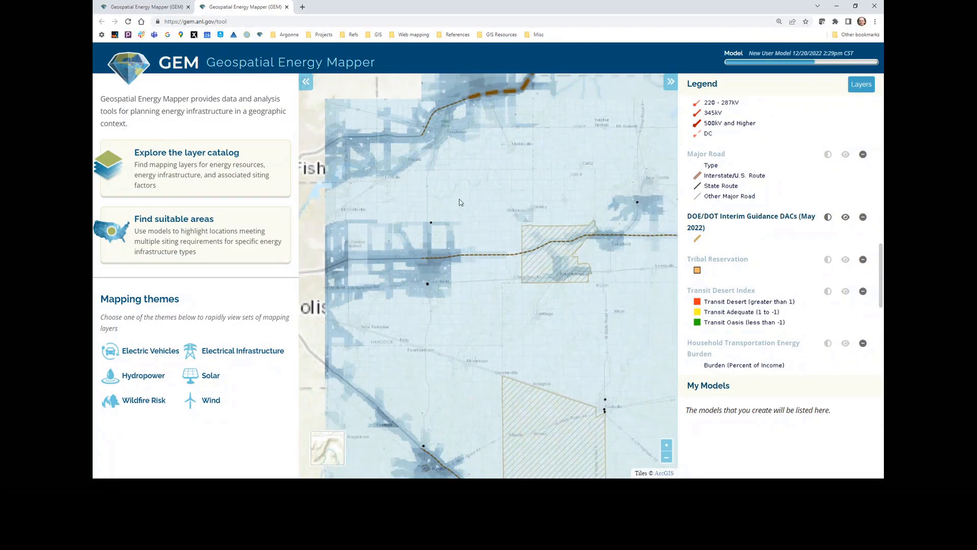
left_click(546, 247)
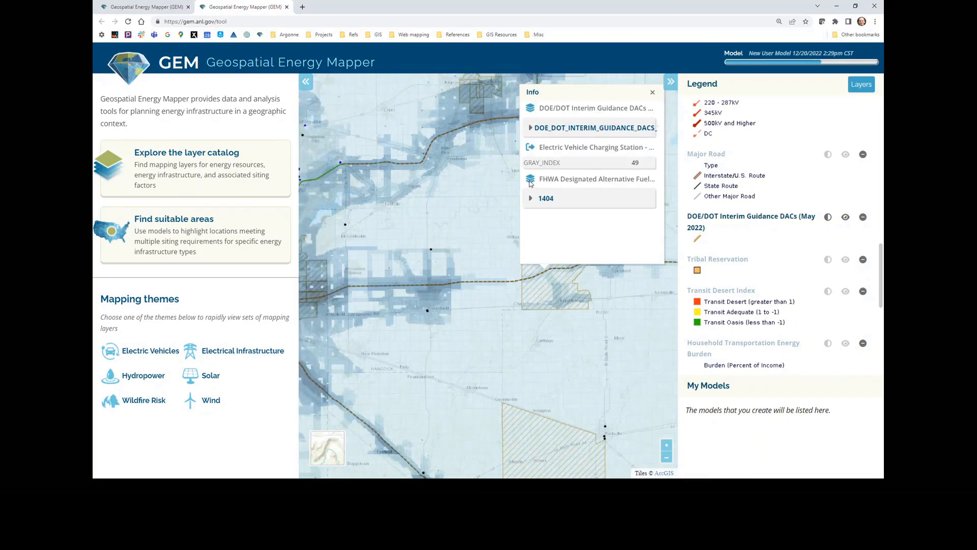
left_click(530, 198)
left_click_drag(663, 154, 665, 194)
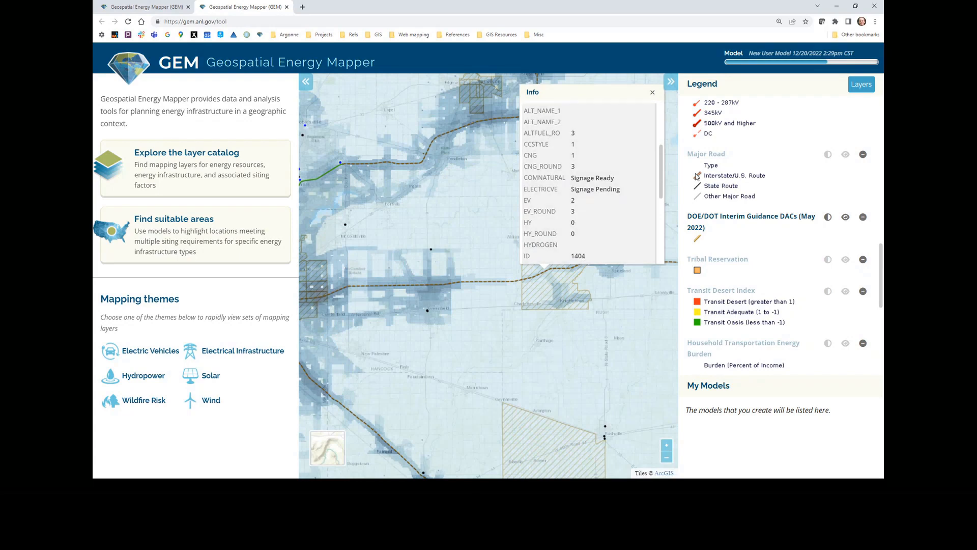
left_click_drag(661, 184, 649, 134)
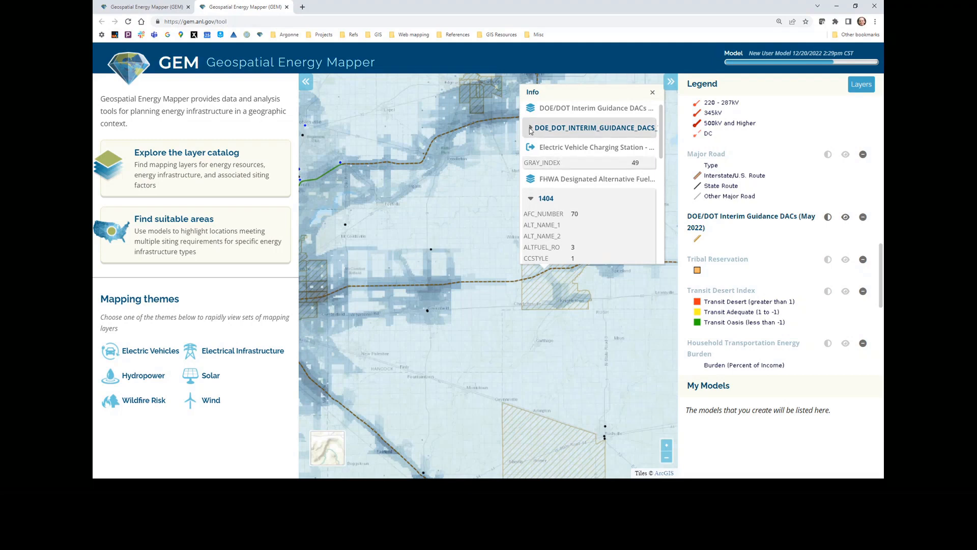
- Review the DOE/DOT Interim Guidance DACs attributes for the identified location and close the feature information
left_click(529, 129)
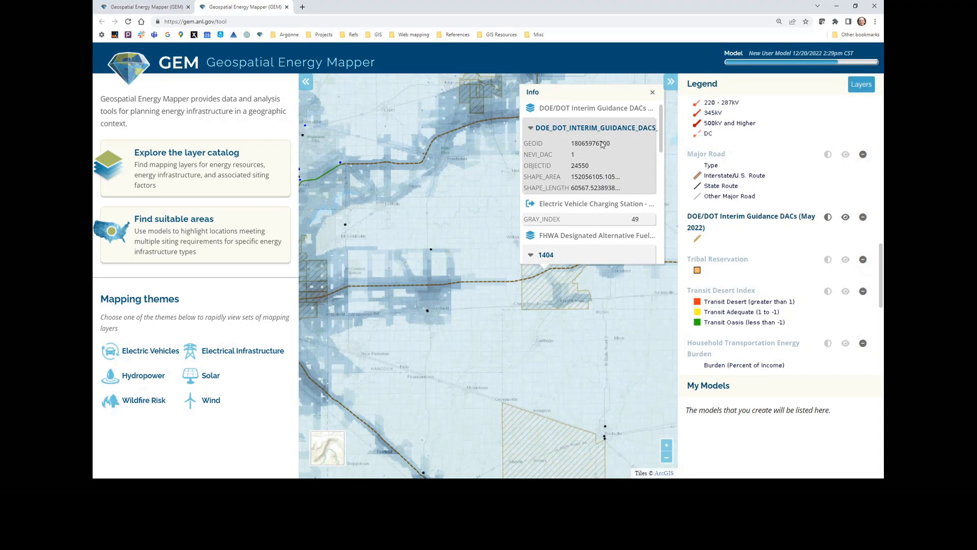
left_click(531, 130)
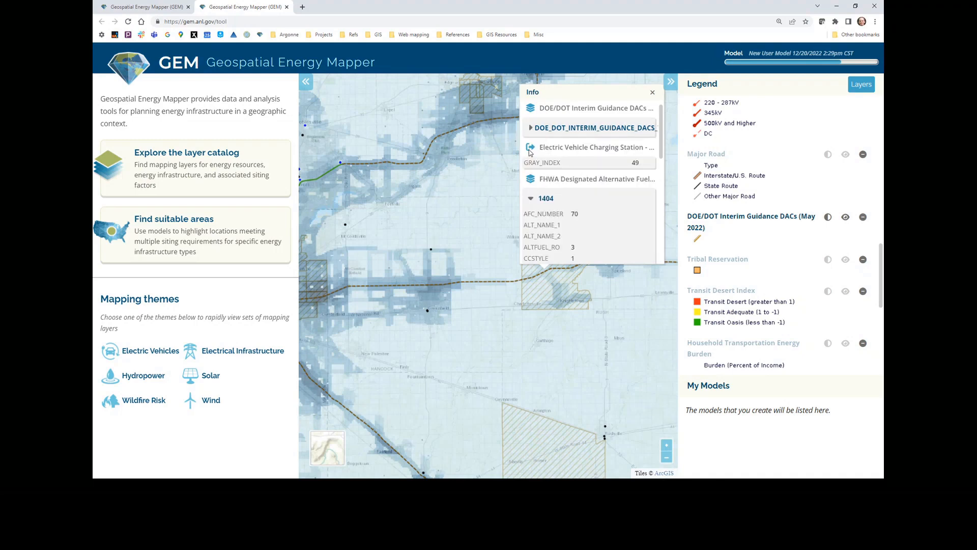
left_click(652, 94)
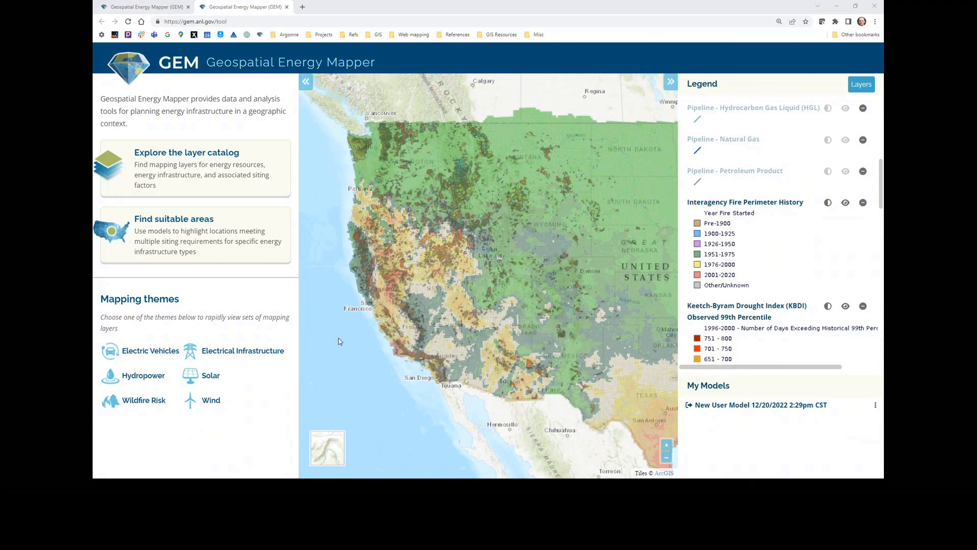
- Review the About the Project and Contact Us sections of the GEM home page, and return to the mapping tool
left_click(129, 7)
scroll(437, 275, "down", 10)
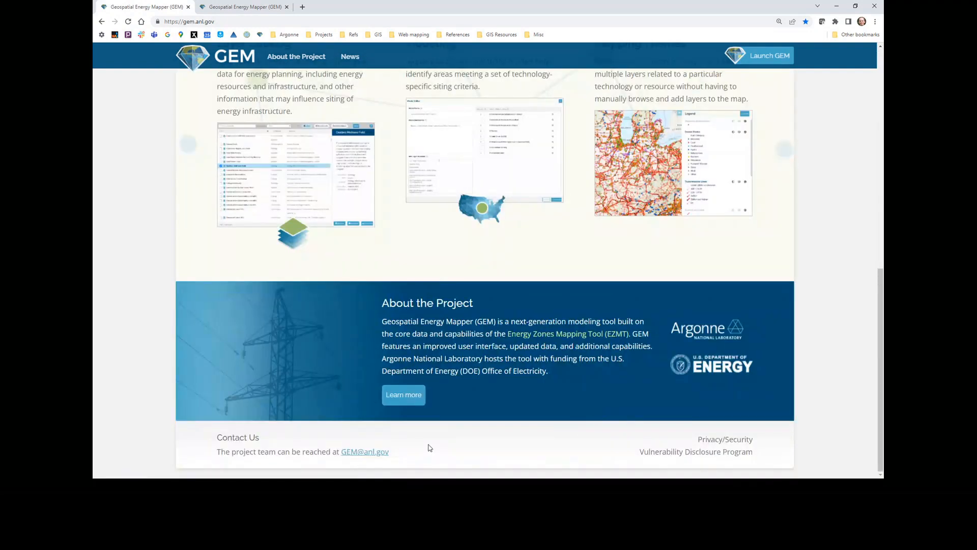
scroll(430, 448, "up", 10)
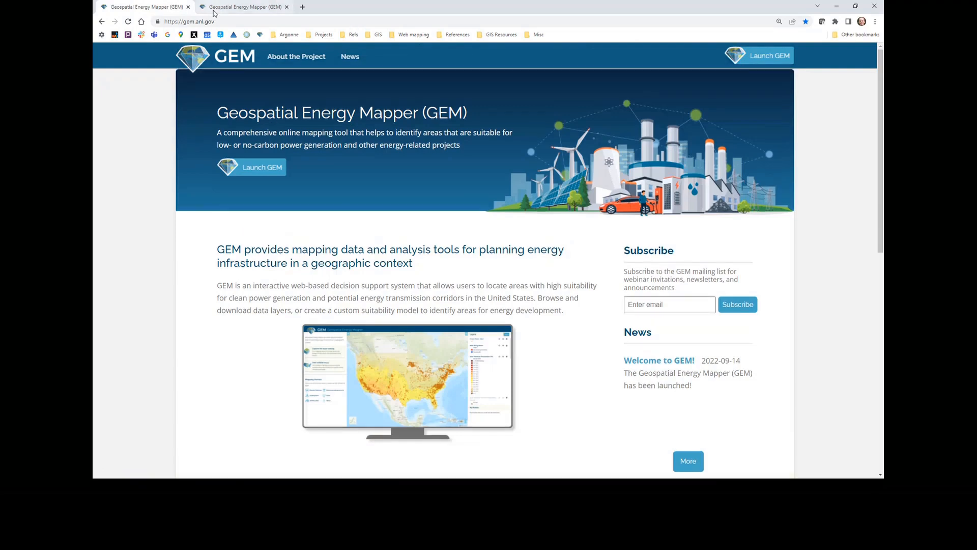
left_click(229, 7)
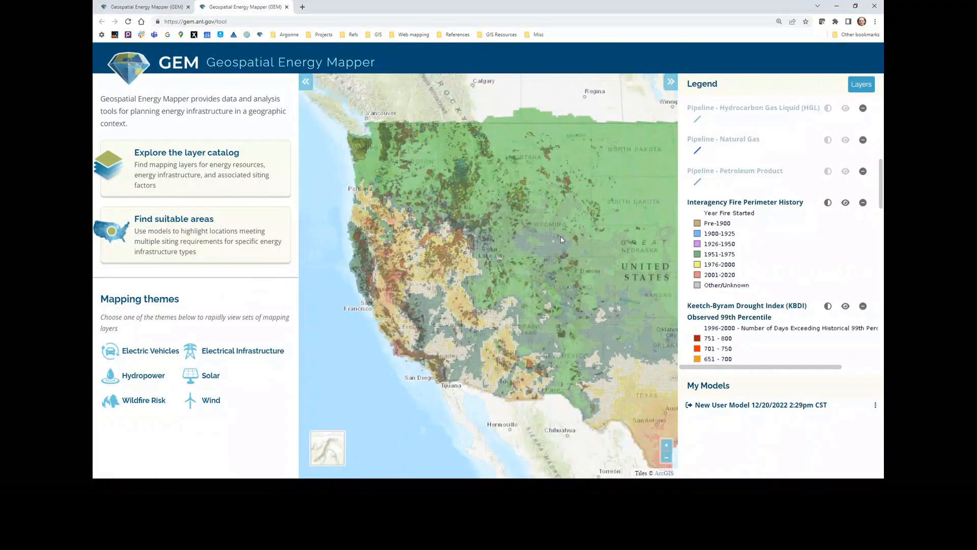